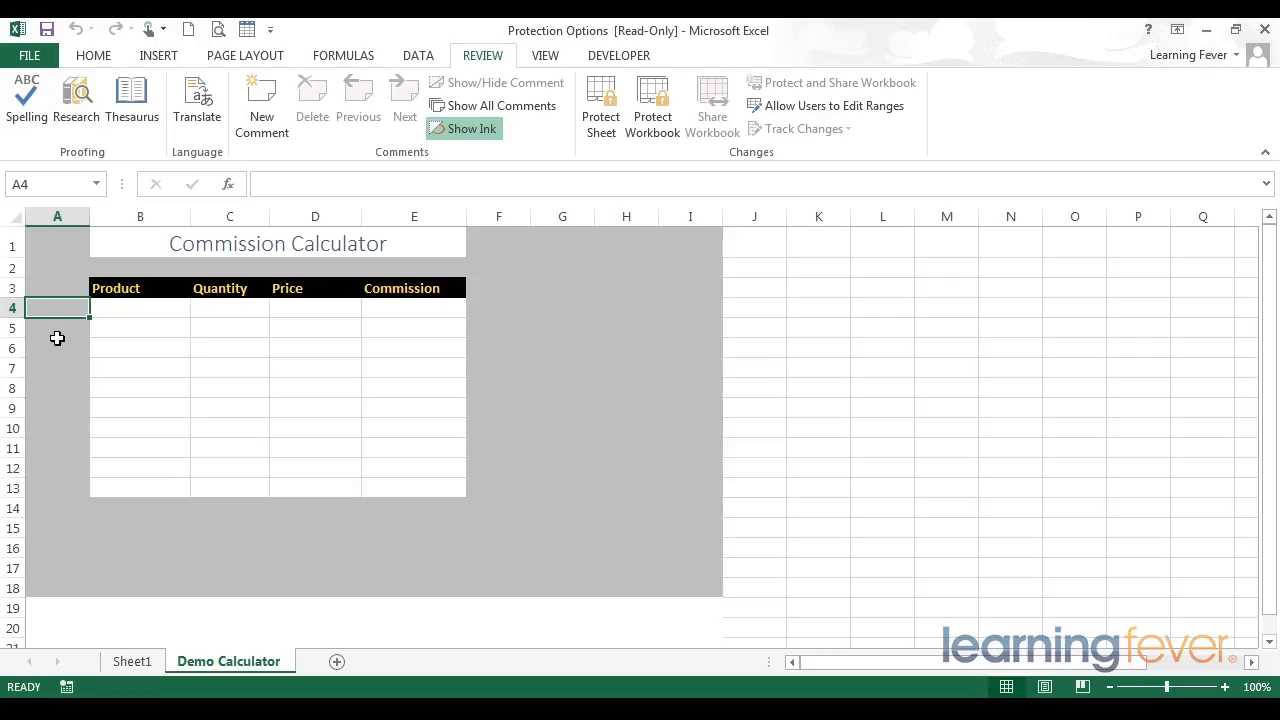
Step: Fill in row 4 of the Commission Calculator with the product Binder and a quantity of 1
left_click(146, 308)
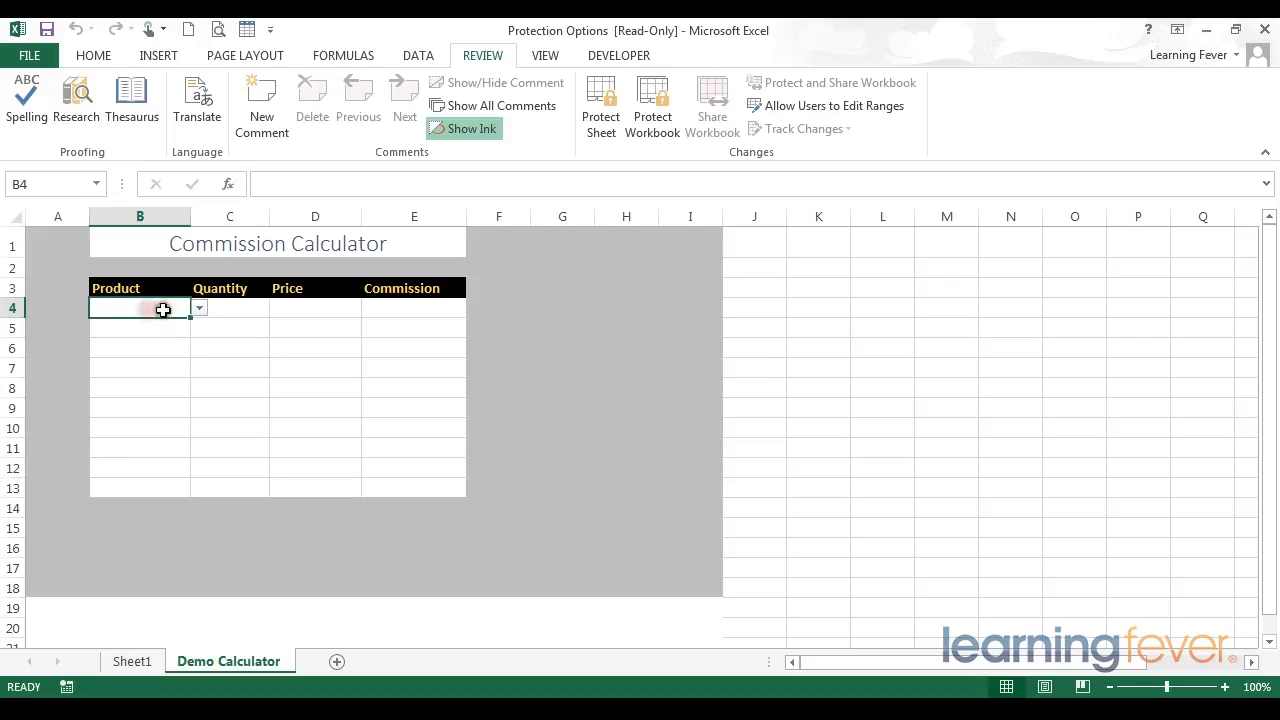
left_click(200, 308)
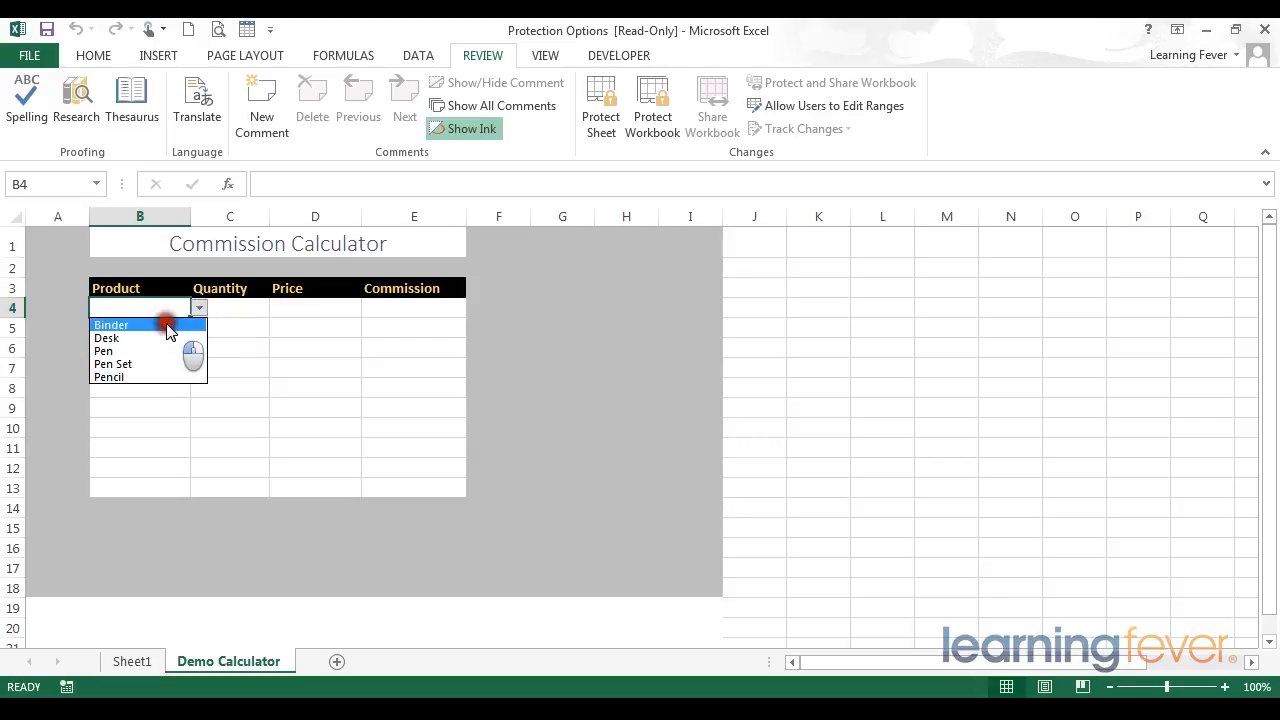
left_click(168, 328)
left_click(221, 310)
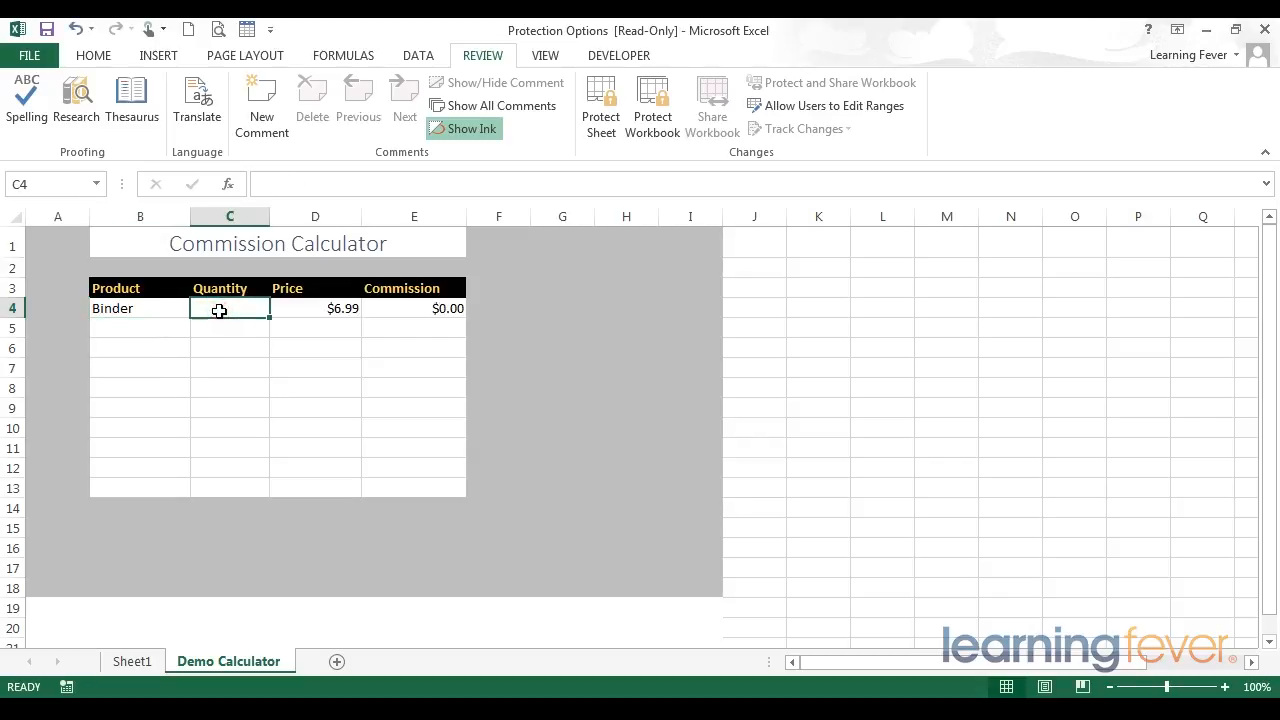
type("1")
key("Return")
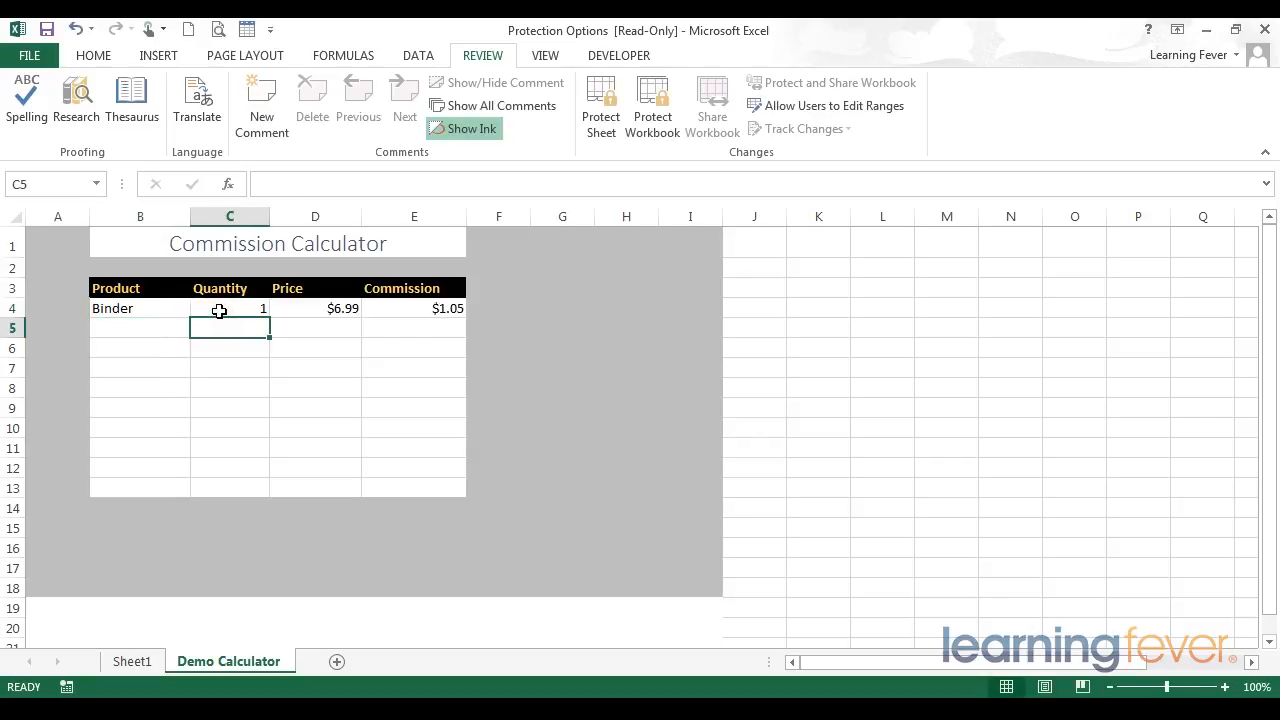
Step: Examine the input cells B4:C13 and the lookup formulas behind the row 4 price and commission
left_click(137, 308)
left_click(201, 310)
left_click(300, 308)
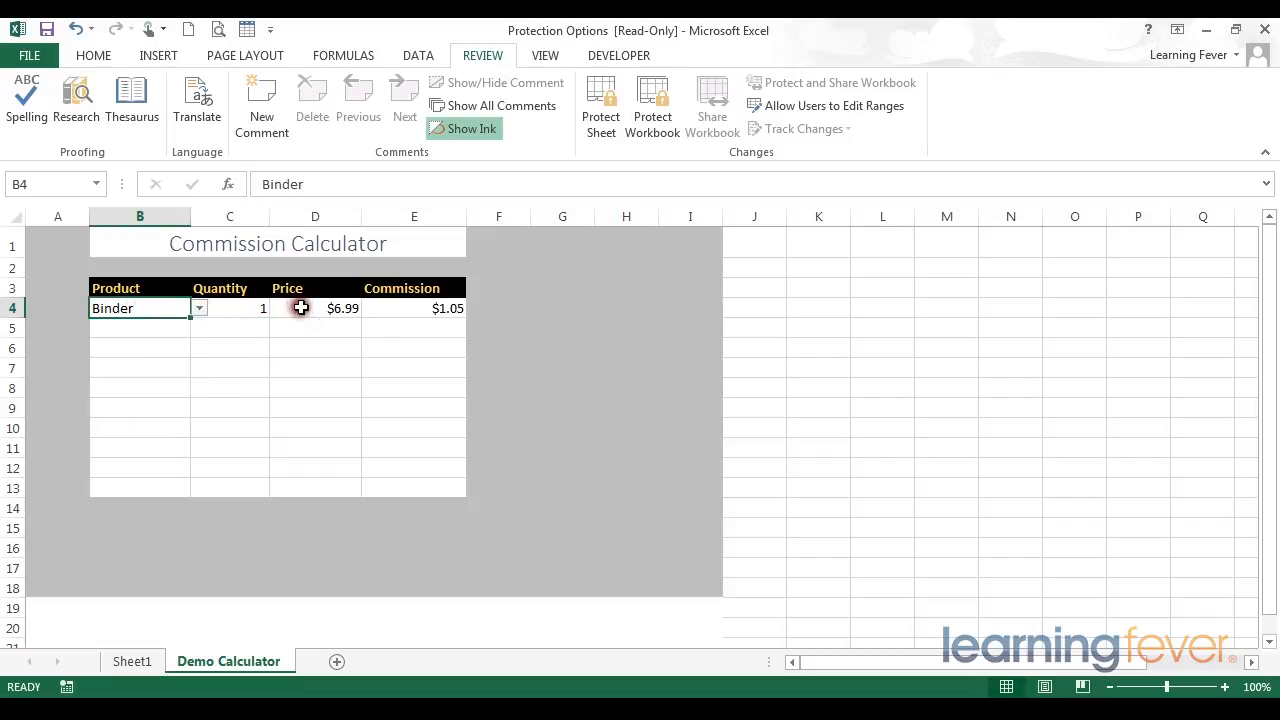
left_click(298, 308)
left_click(429, 306)
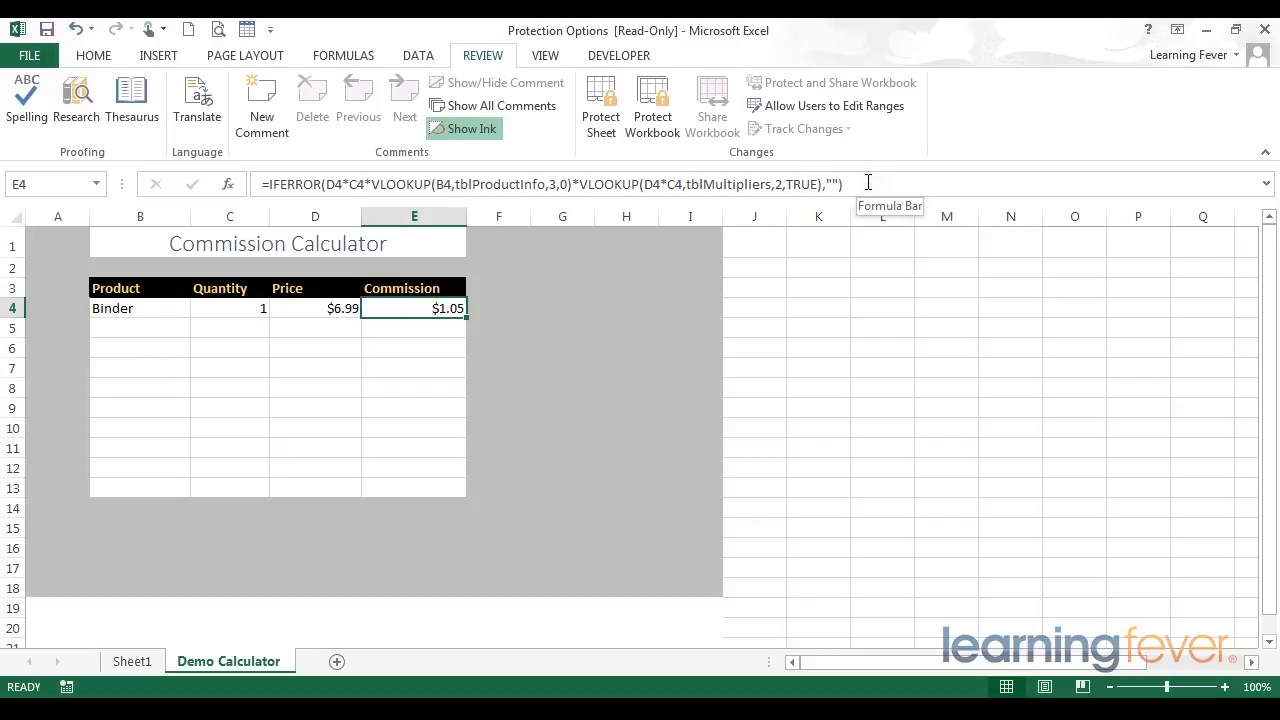
left_click(203, 310)
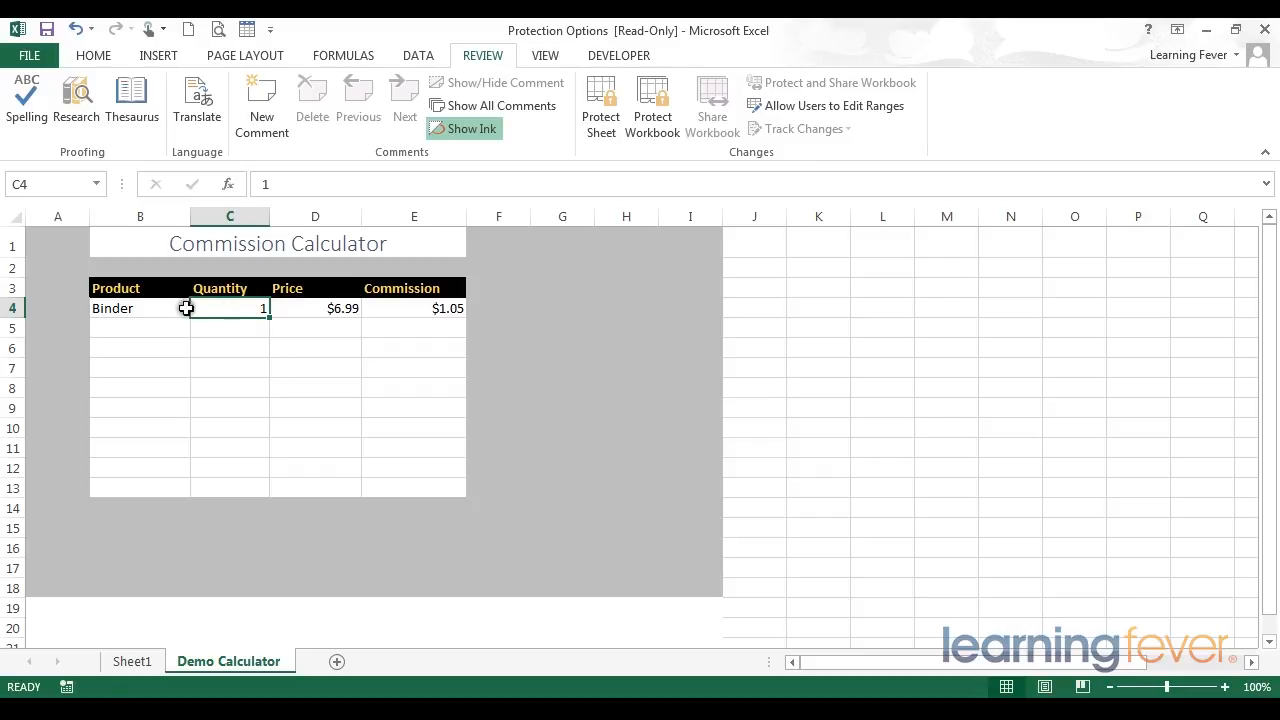
left_click(405, 310)
left_click(651, 184)
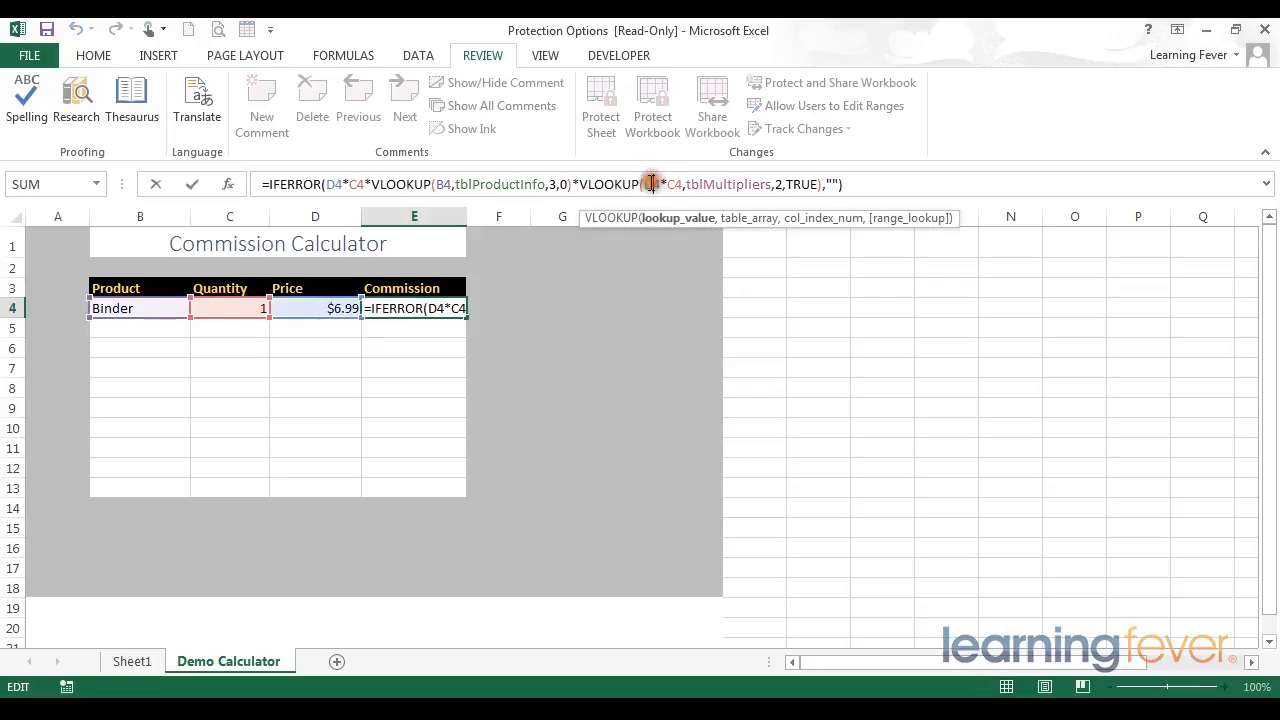
key("Return")
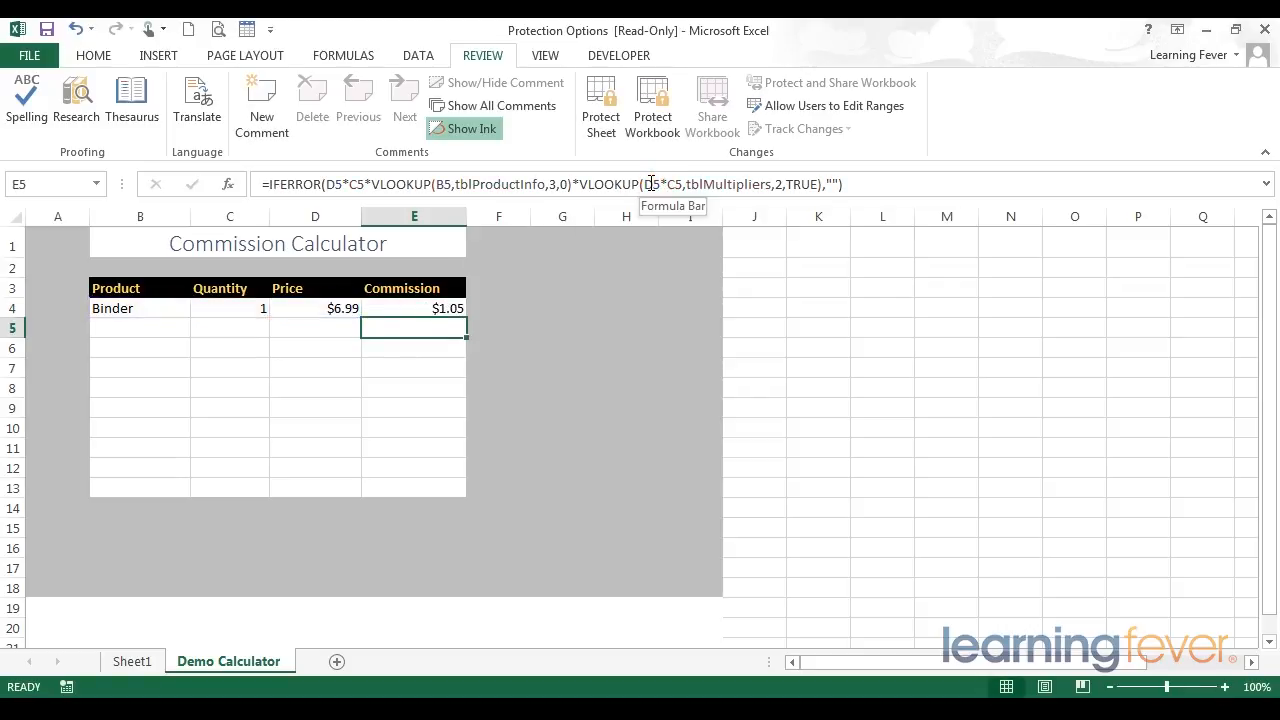
left_click(421, 305)
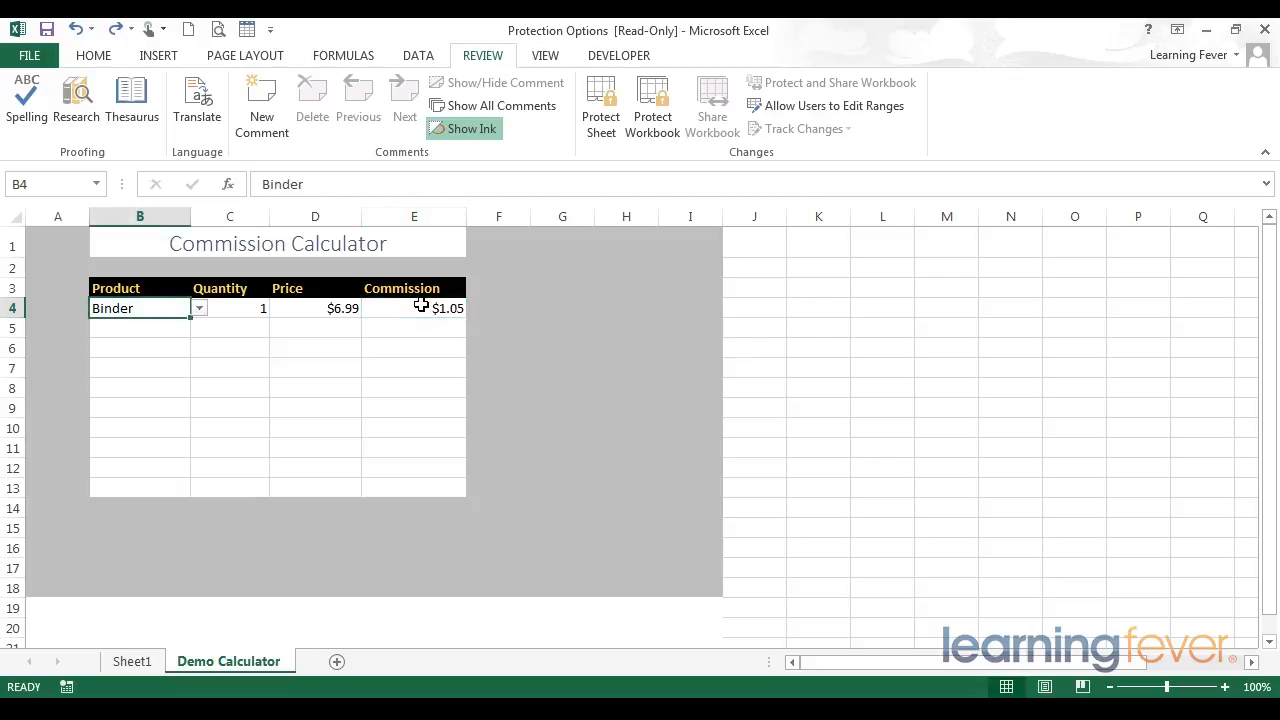
left_click_drag(237, 306, 218, 490)
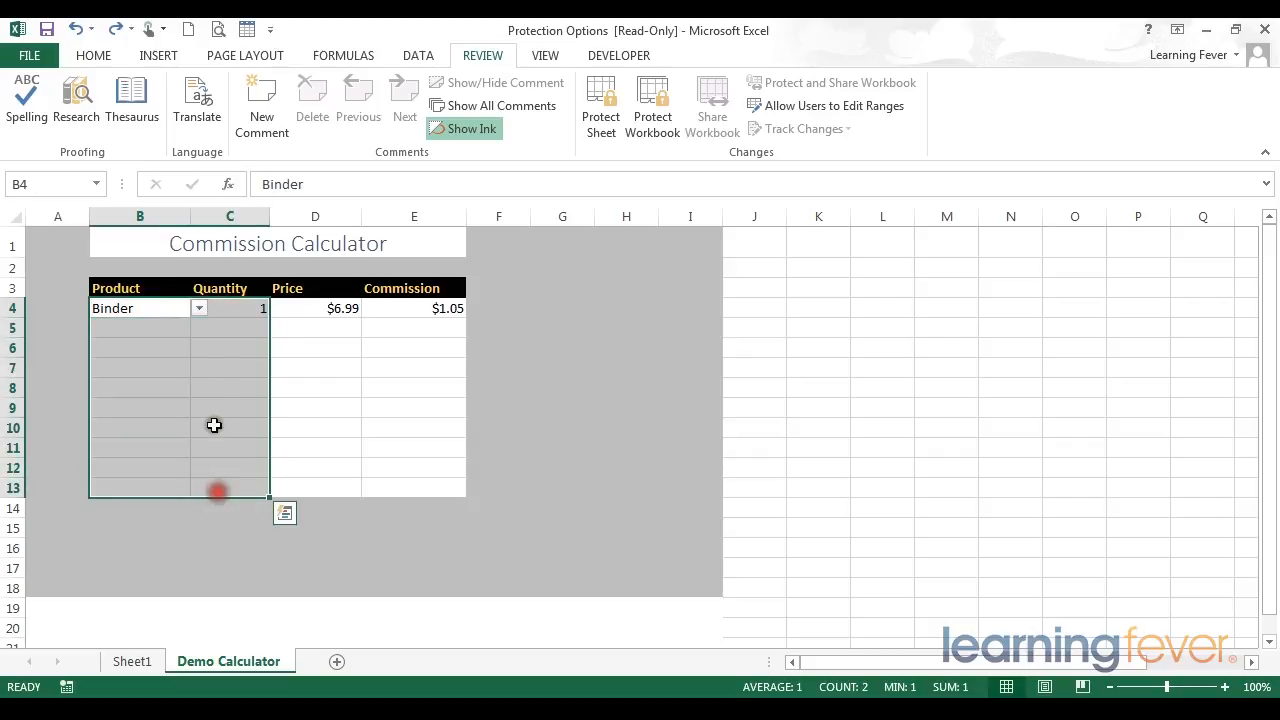
left_click(326, 310)
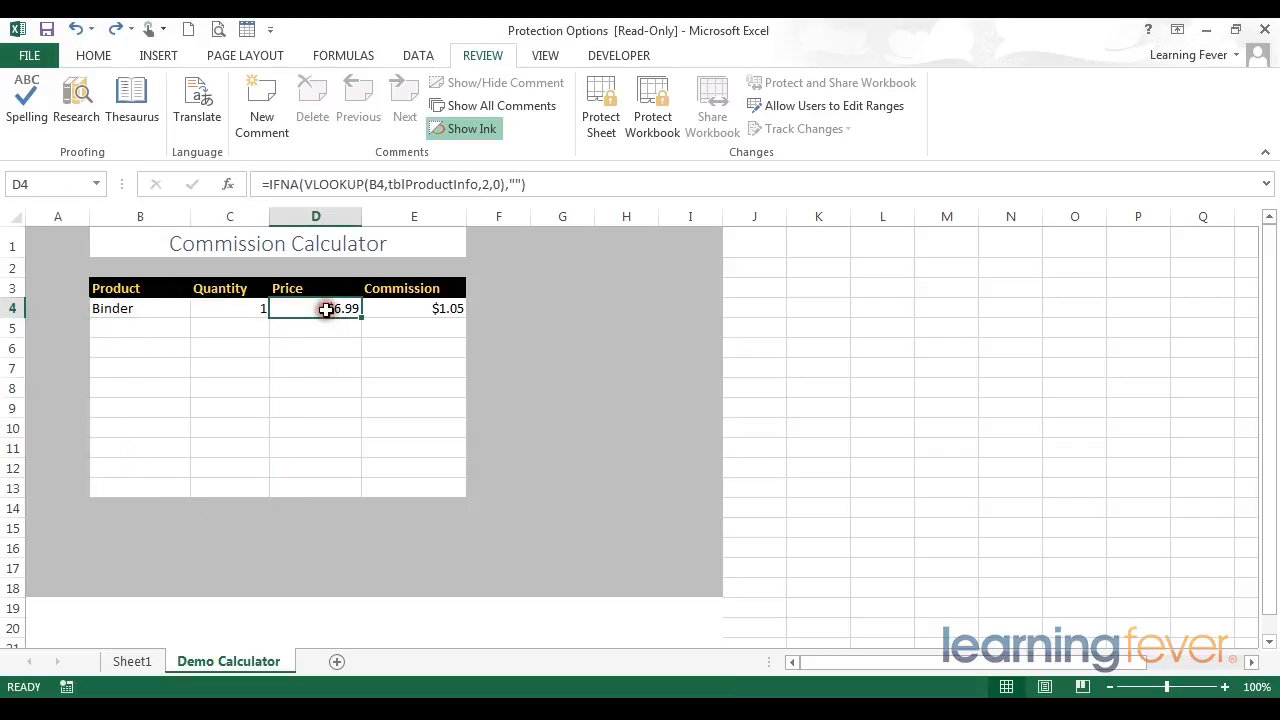
left_click(395, 308)
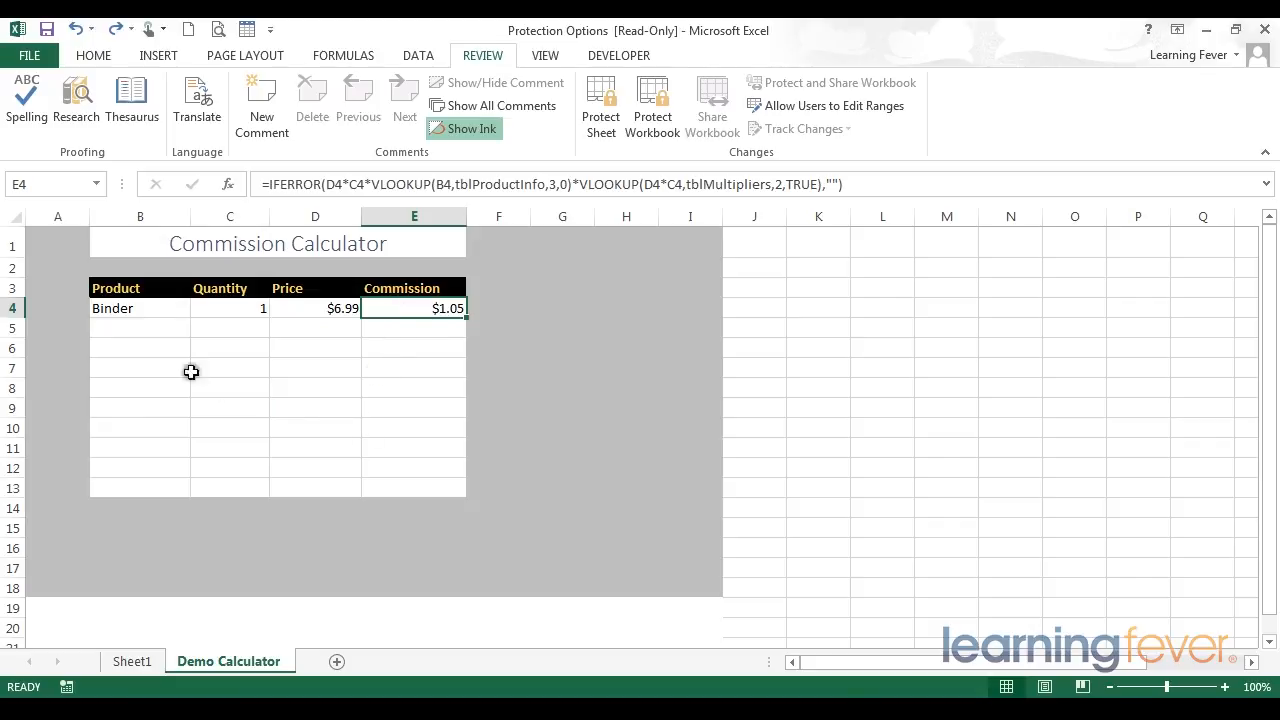
Step: Review the Locked and Hidden protection settings for all cells on the sheet without changing them
left_click(55, 238)
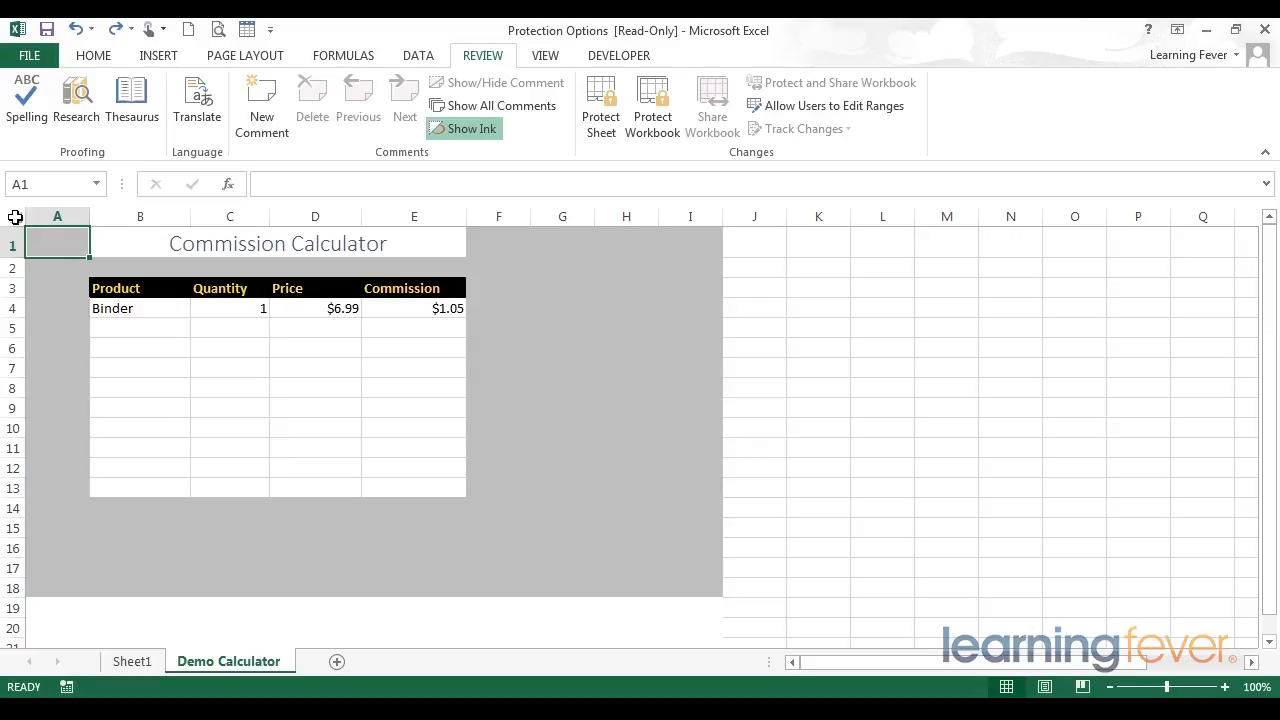
left_click(15, 217)
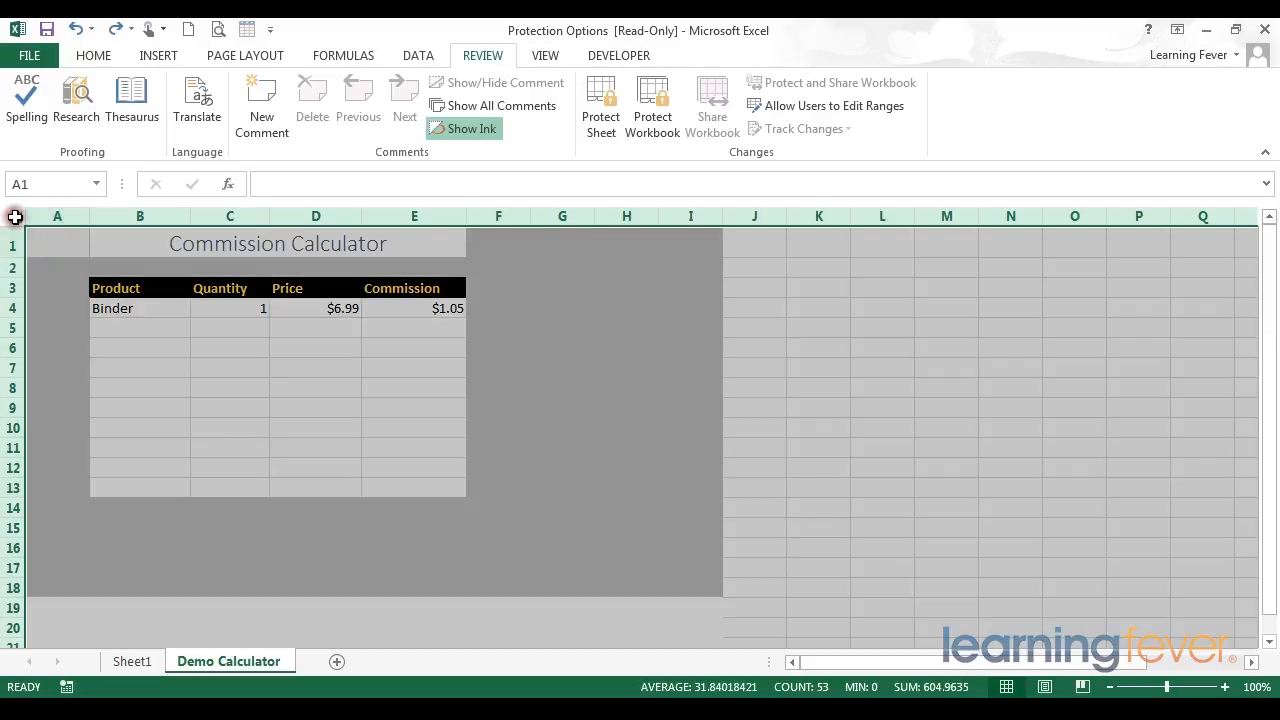
right_click(204, 266)
left_click(284, 481)
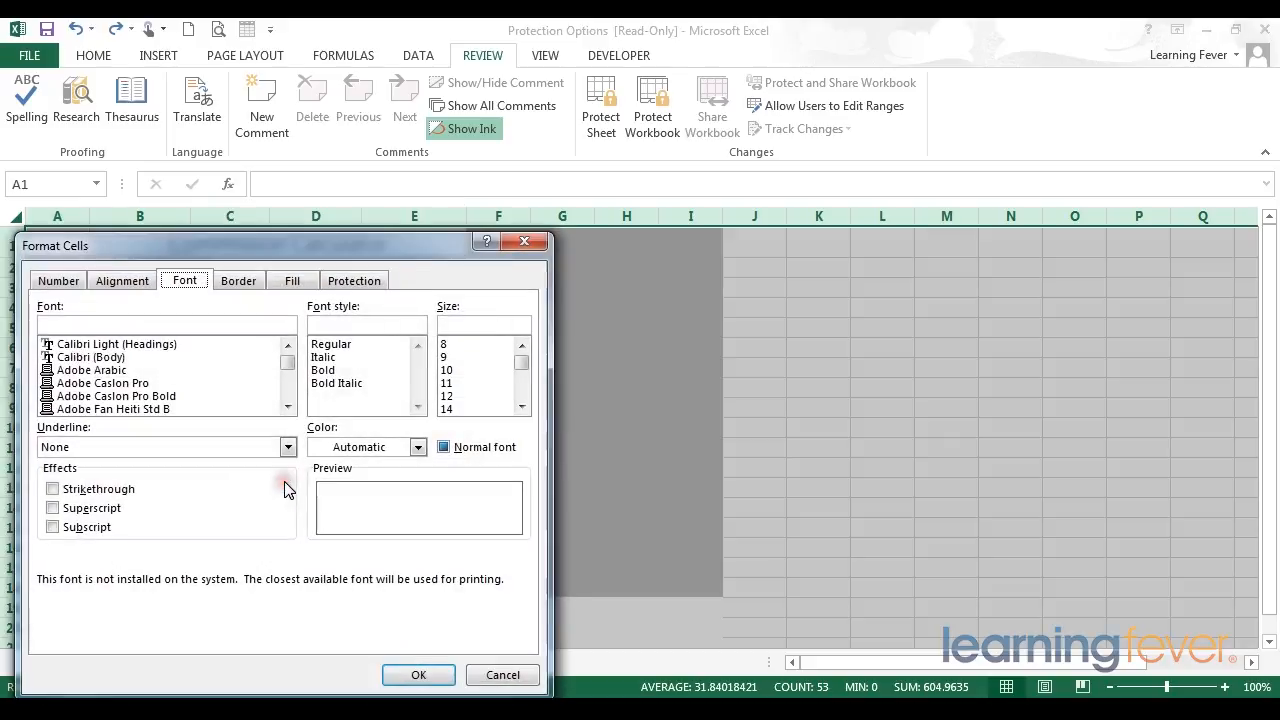
left_click(186, 270)
left_click_drag(182, 251, 271, 165)
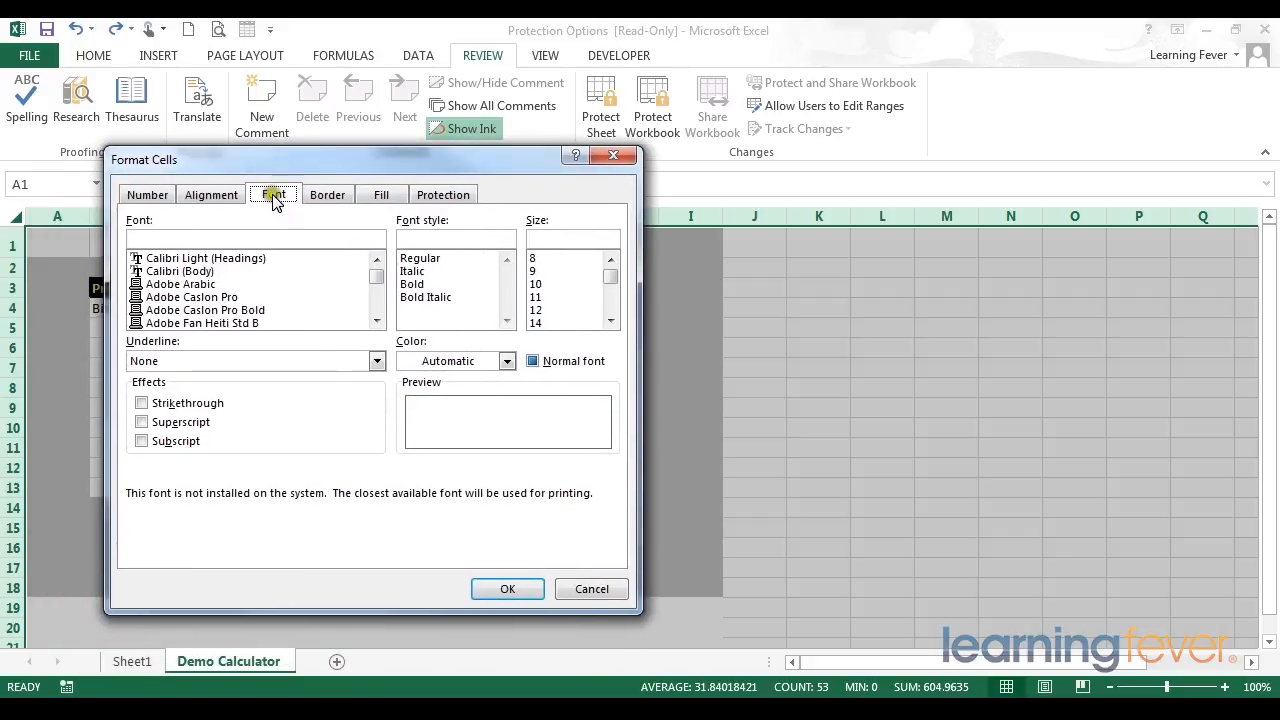
left_click(265, 197)
left_click(129, 199)
left_click(443, 195)
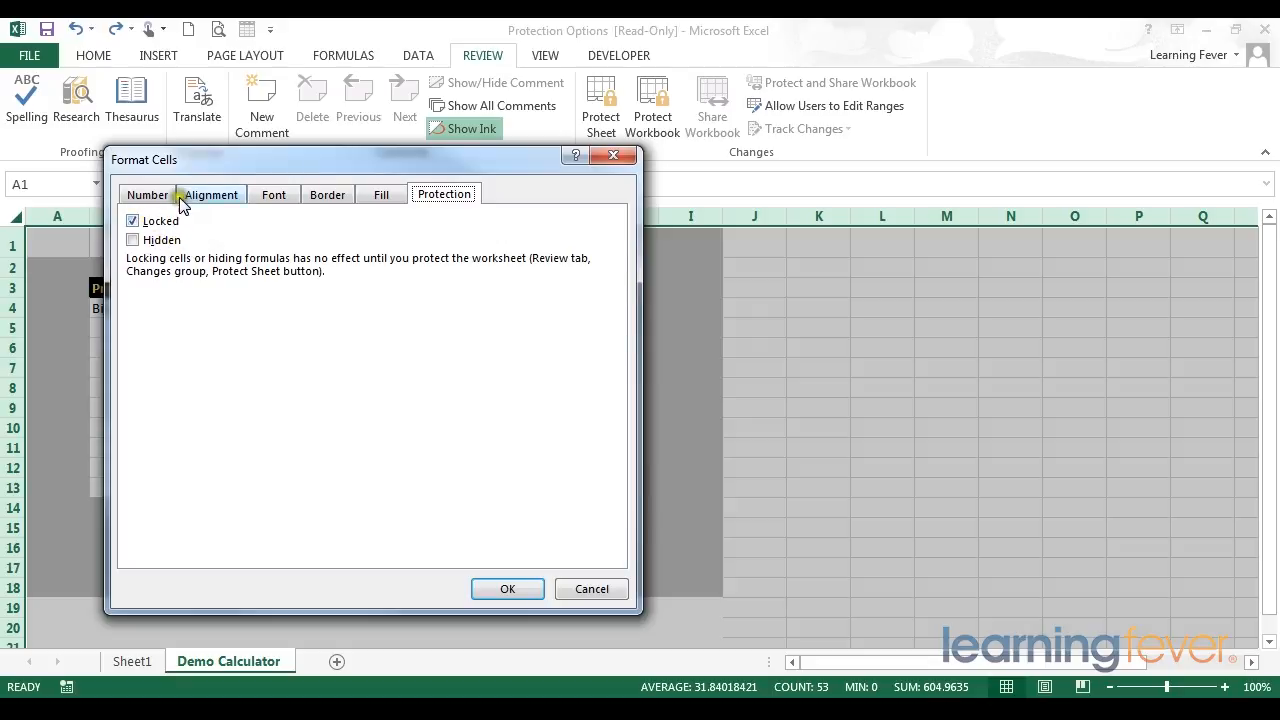
left_click_drag(202, 161, 470, 207)
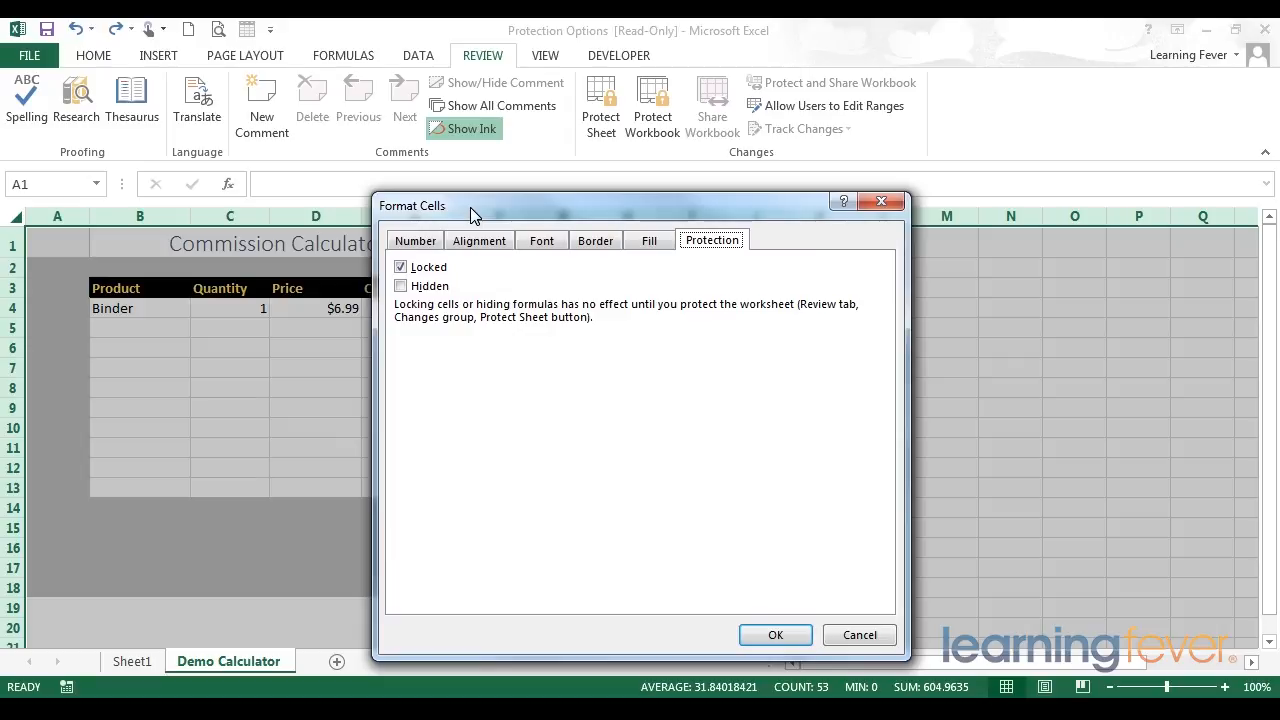
left_click(431, 265)
left_click(862, 637)
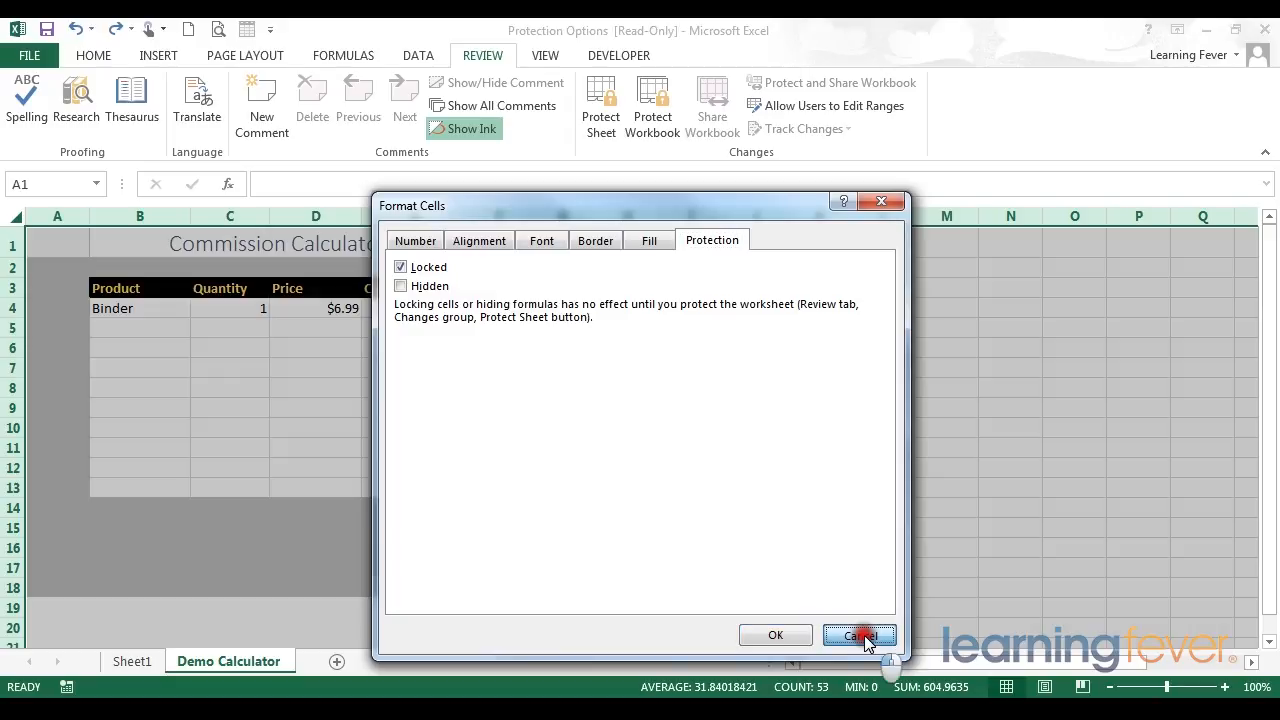
left_click(604, 525)
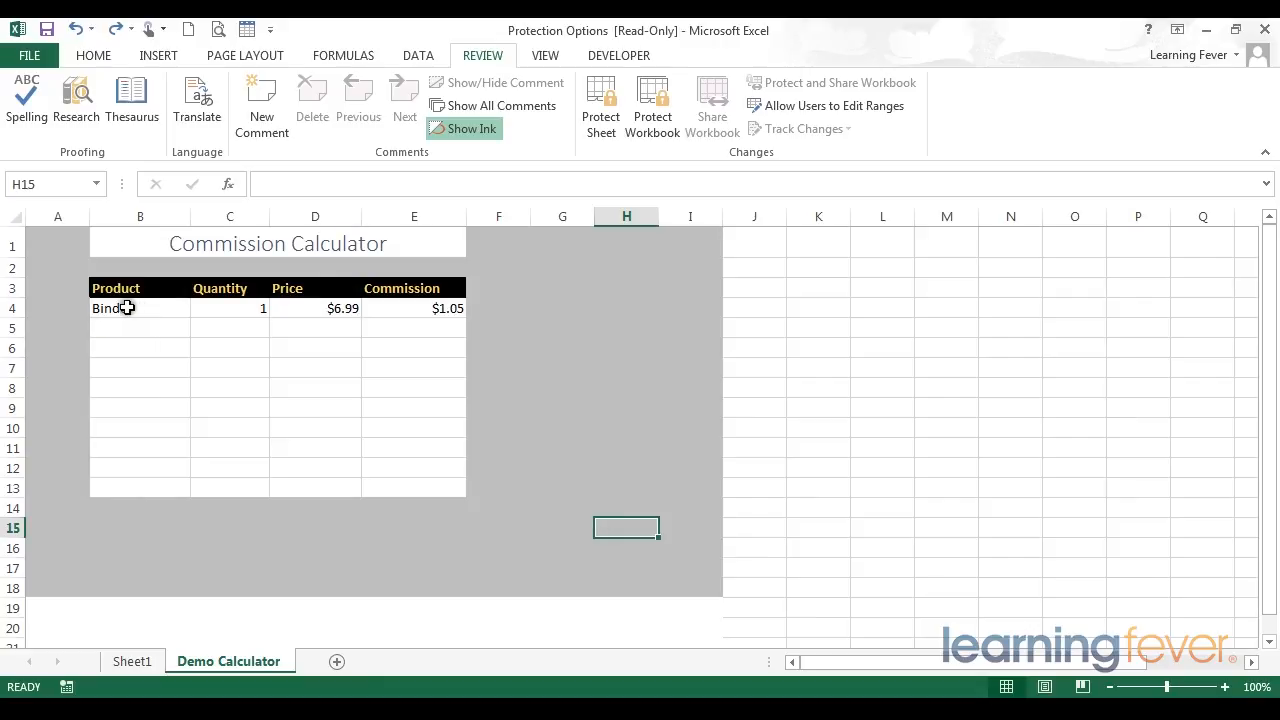
Step: Unlock the Product and Quantity input cells B4:C13 by turning off their Locked setting
left_click_drag(117, 309, 246, 489)
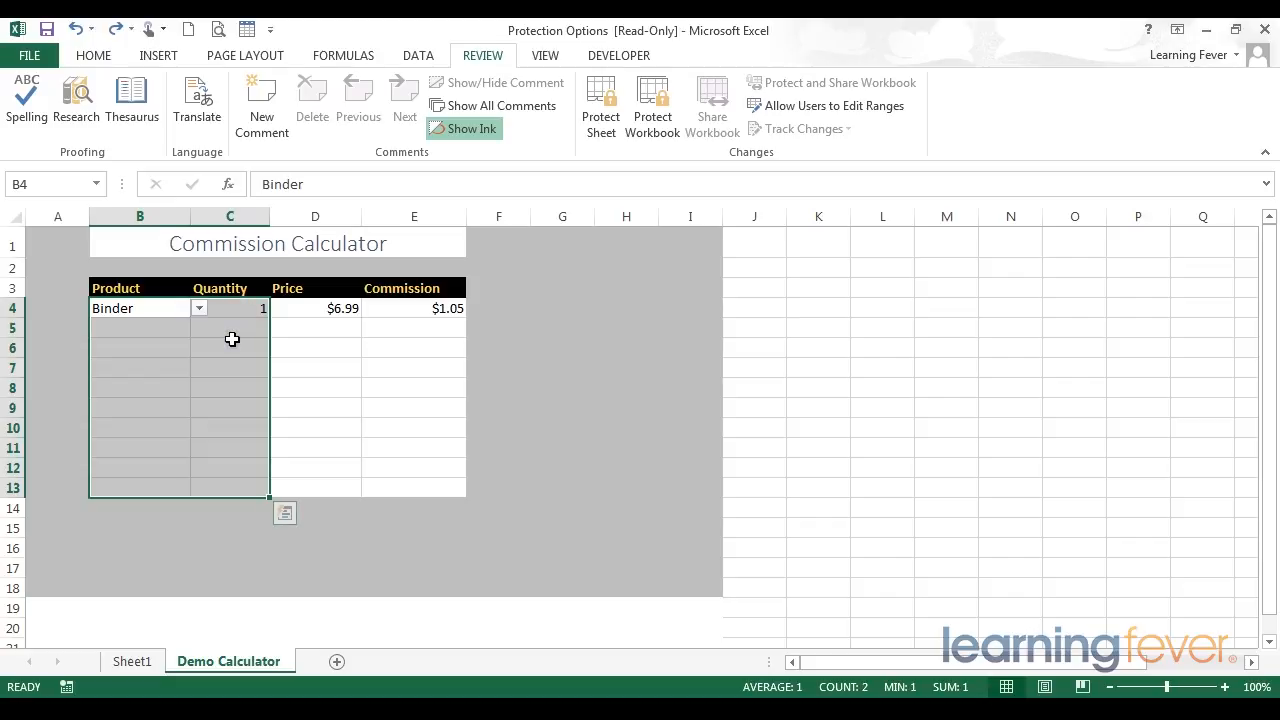
key("ctrl+1")
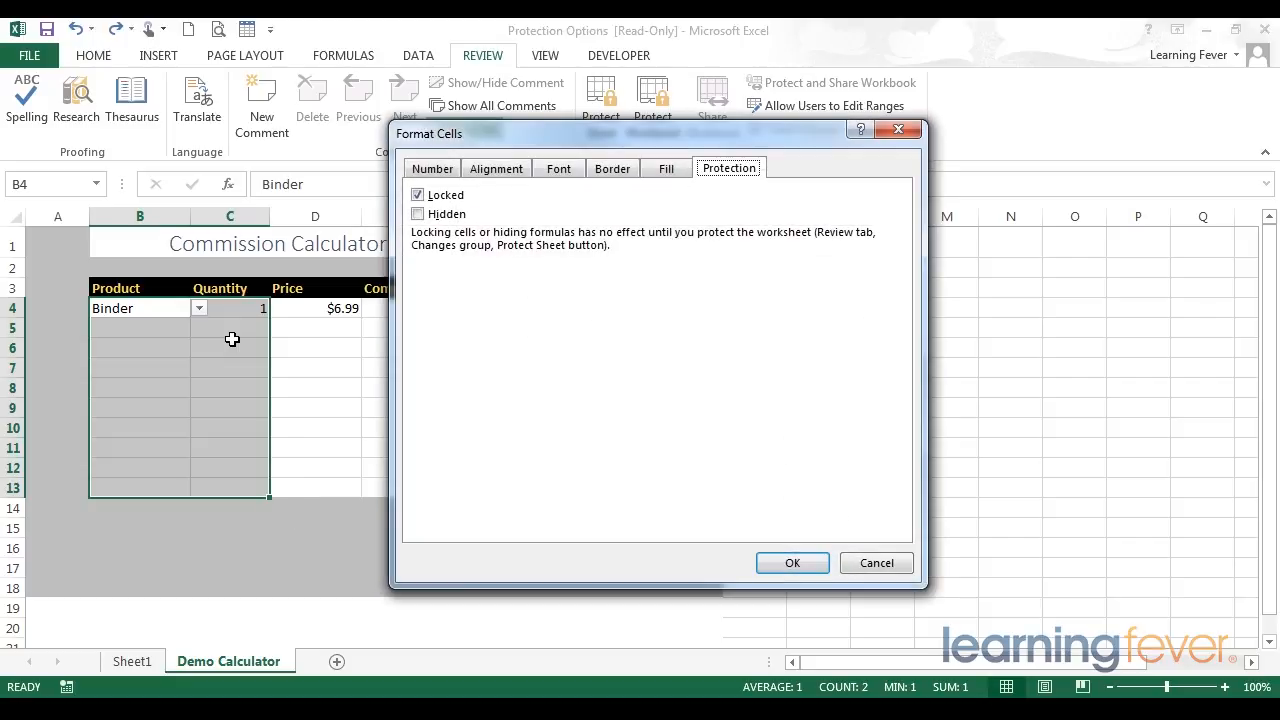
left_click(419, 196)
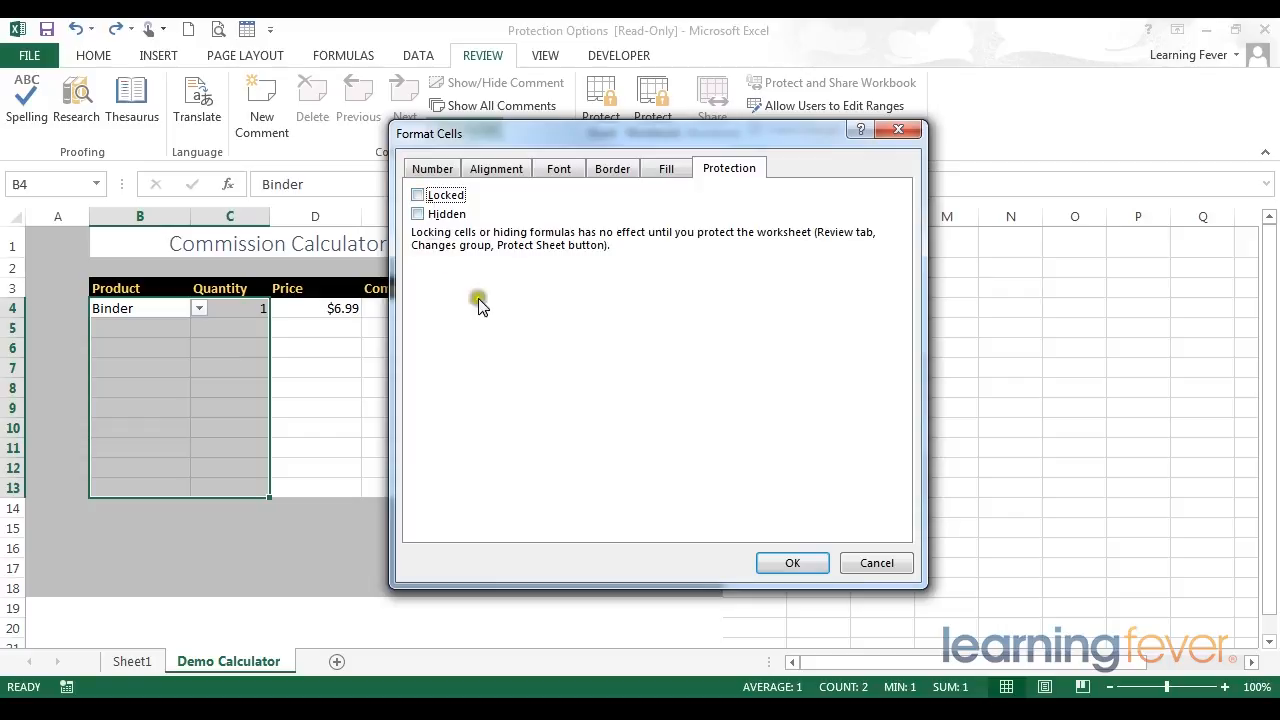
left_click(797, 561)
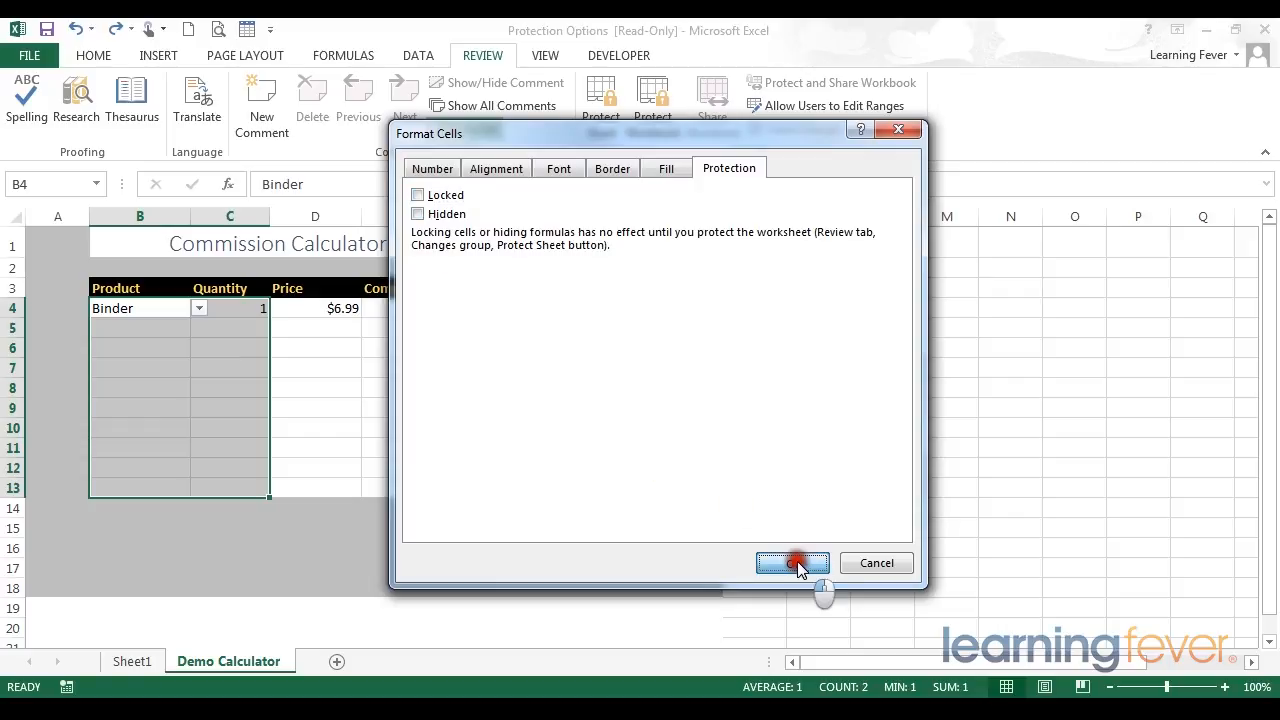
Step: Turn on the Hidden protection setting for the Price and Commission formula cells D4:E13, keeping them locked
left_click_drag(306, 491, 410, 302)
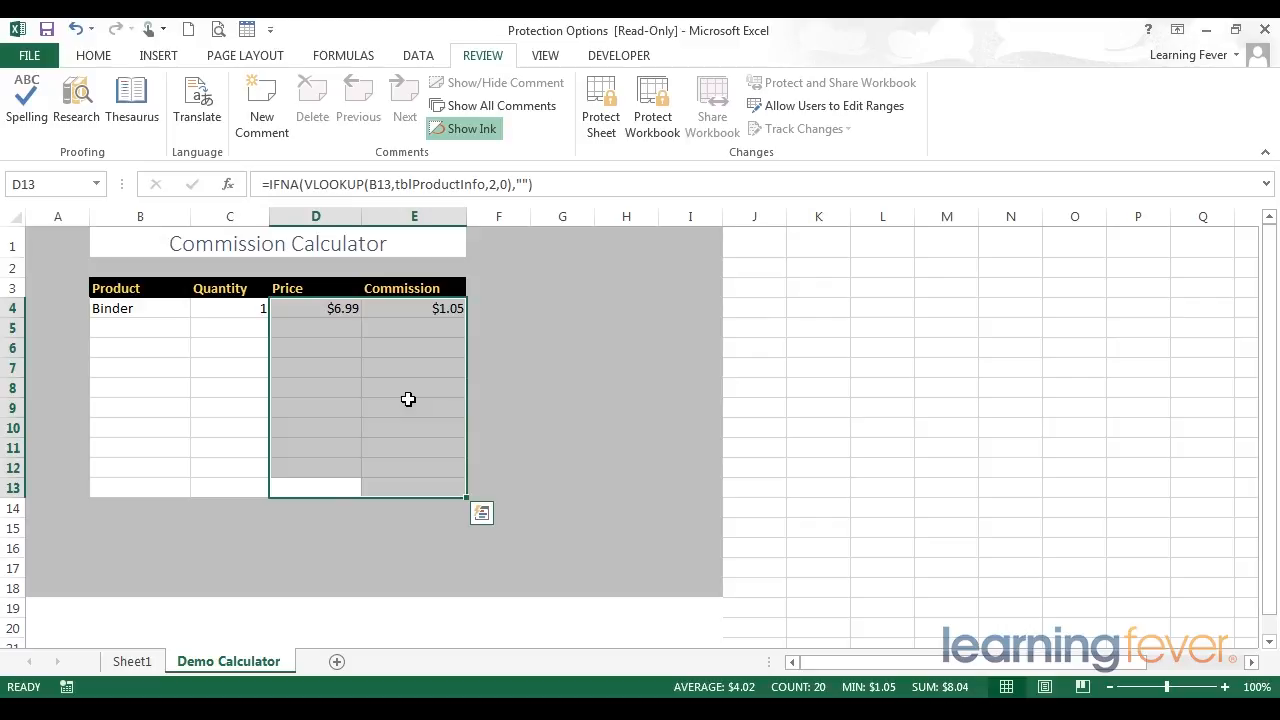
key("ctrl+1")
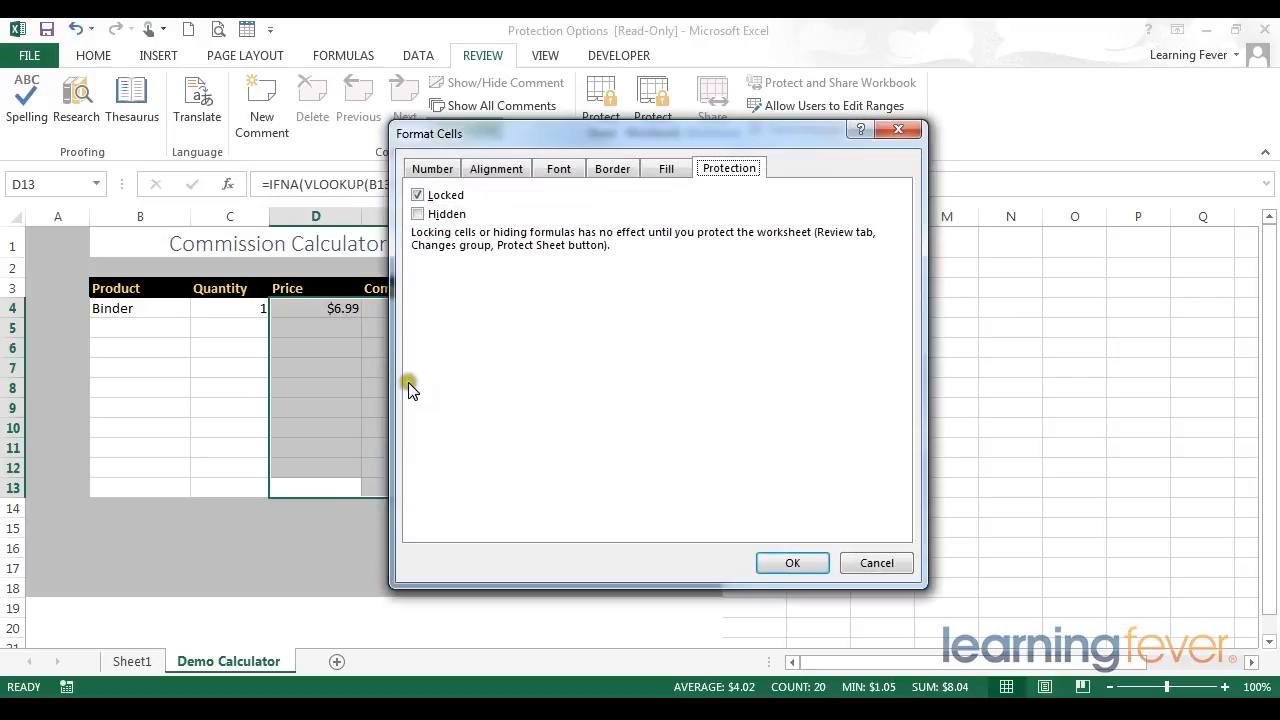
left_click(417, 214)
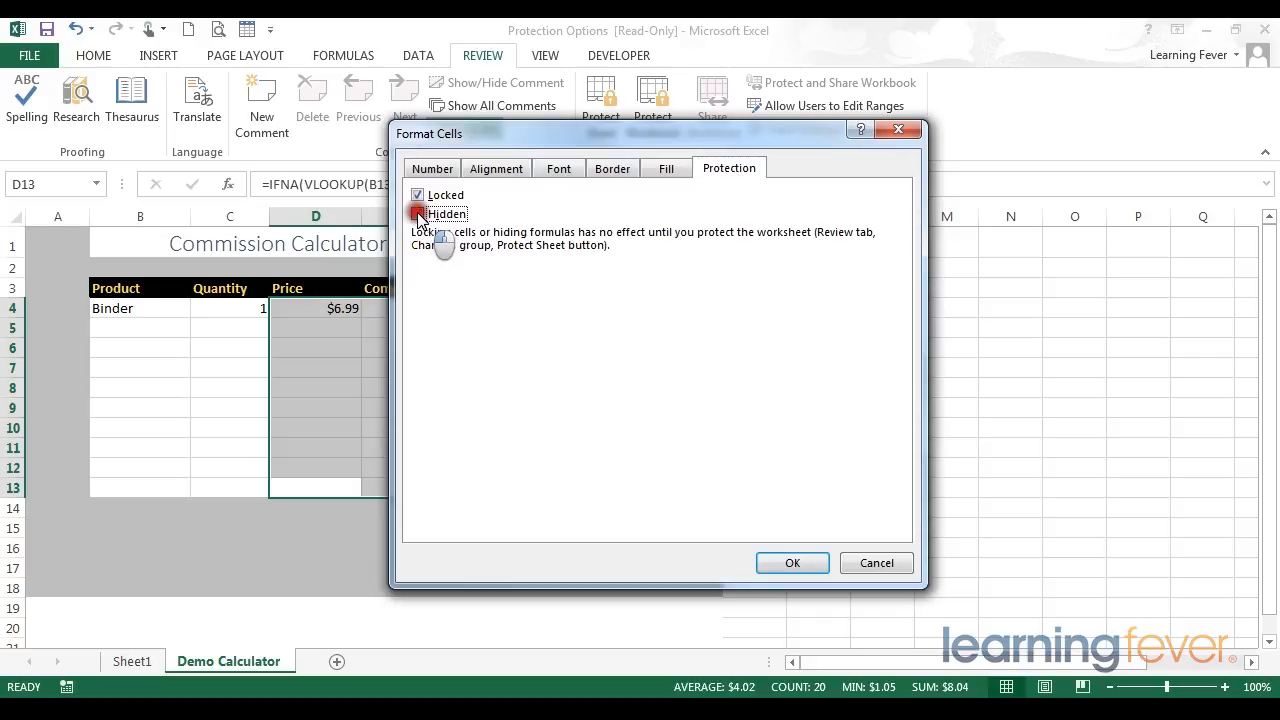
left_click(789, 566)
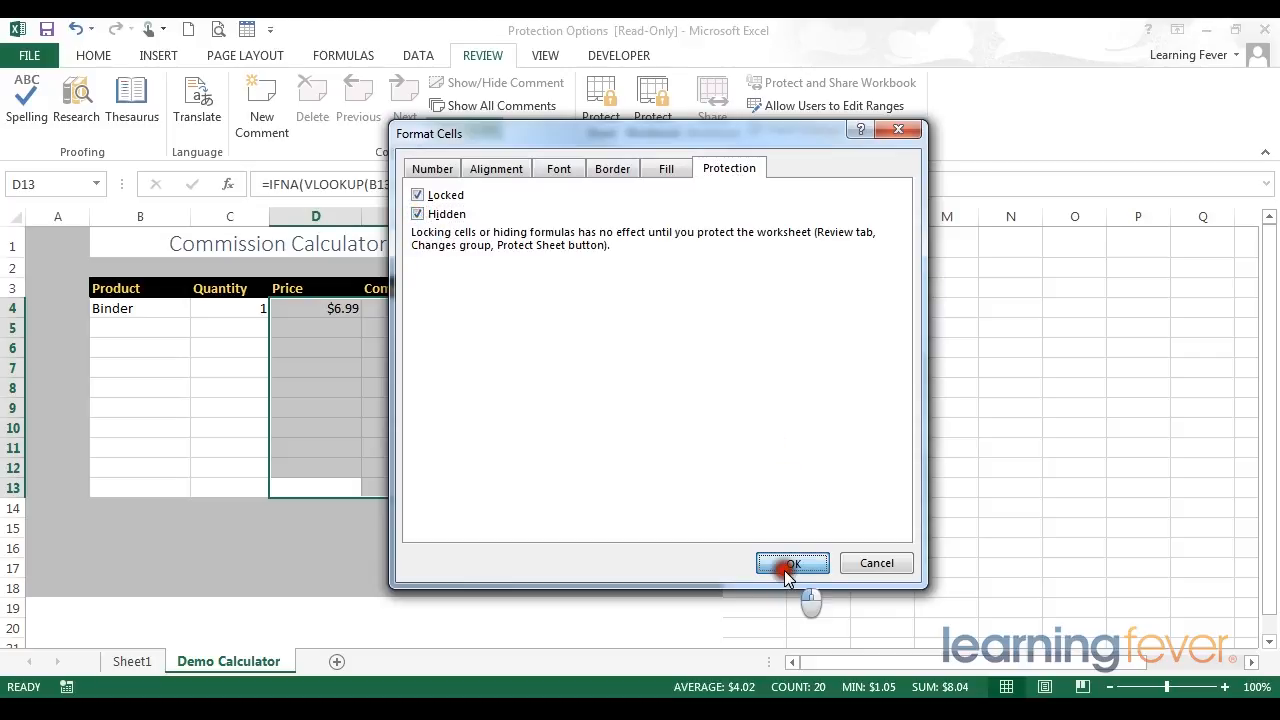
left_click(326, 402)
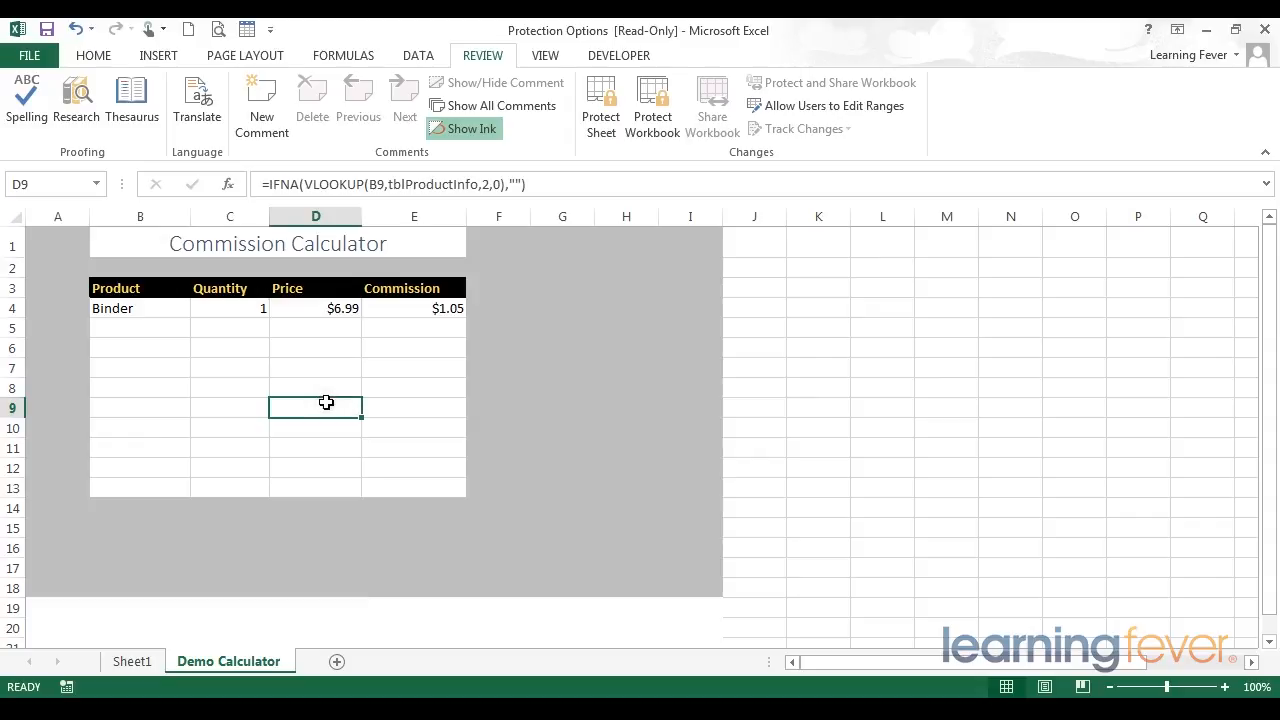
Step: Protect the worksheet without a password, allowing only the selection of locked and unlocked cells
left_click(595, 110)
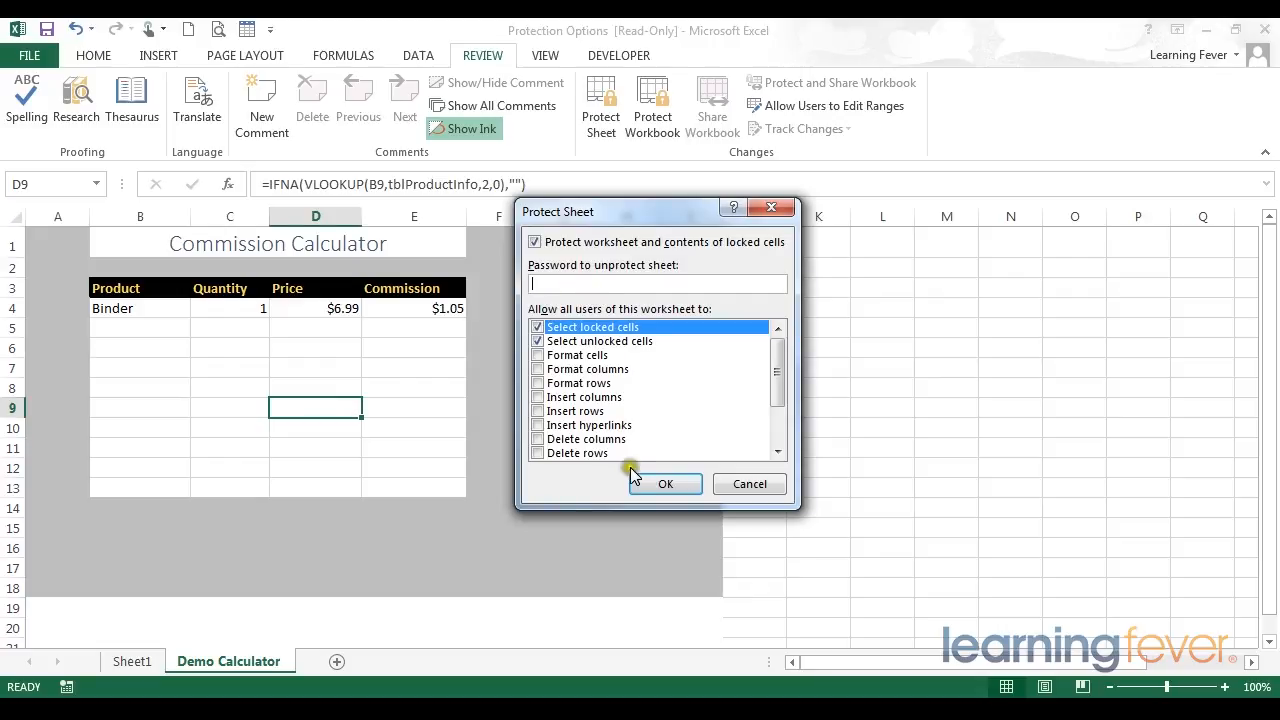
left_click(665, 484)
Step: Fill in row 5 of the protected calculator with the product Desk and a quantity of 5
left_click(235, 326)
left_click(152, 310)
left_click(160, 324)
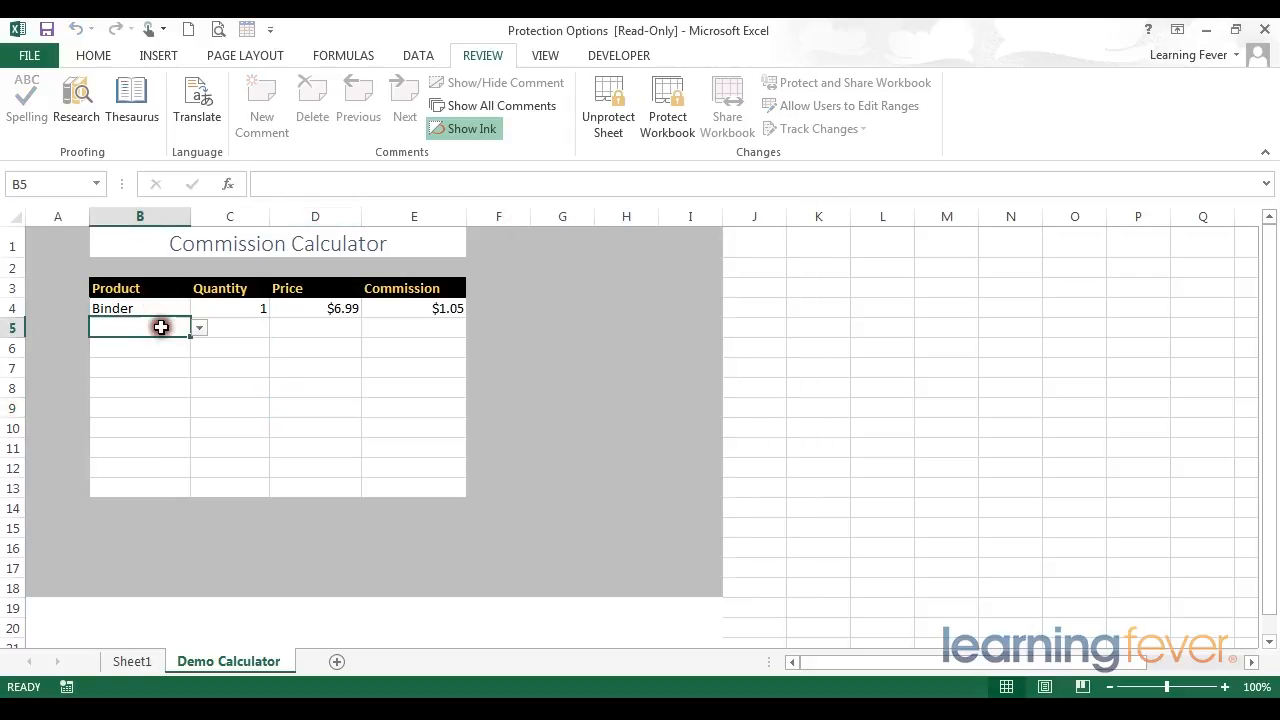
left_click(199, 328)
left_click(172, 358)
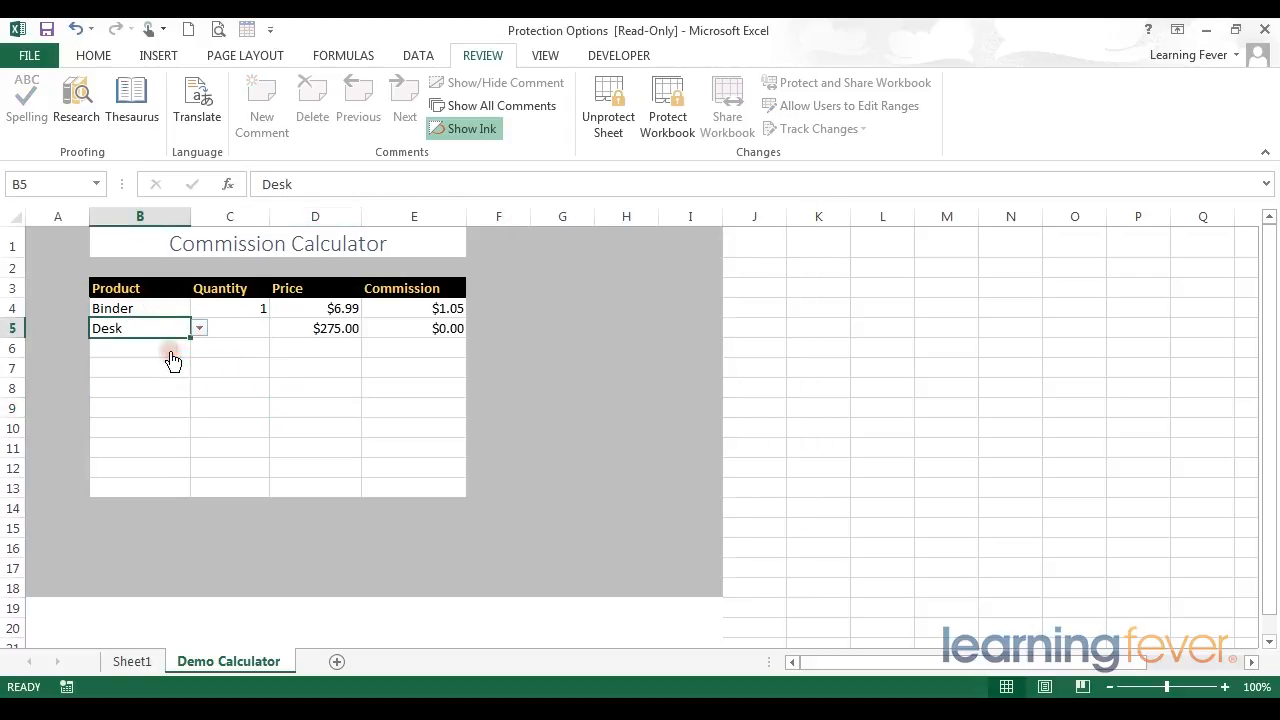
left_click(250, 327)
type("7")
key("Return")
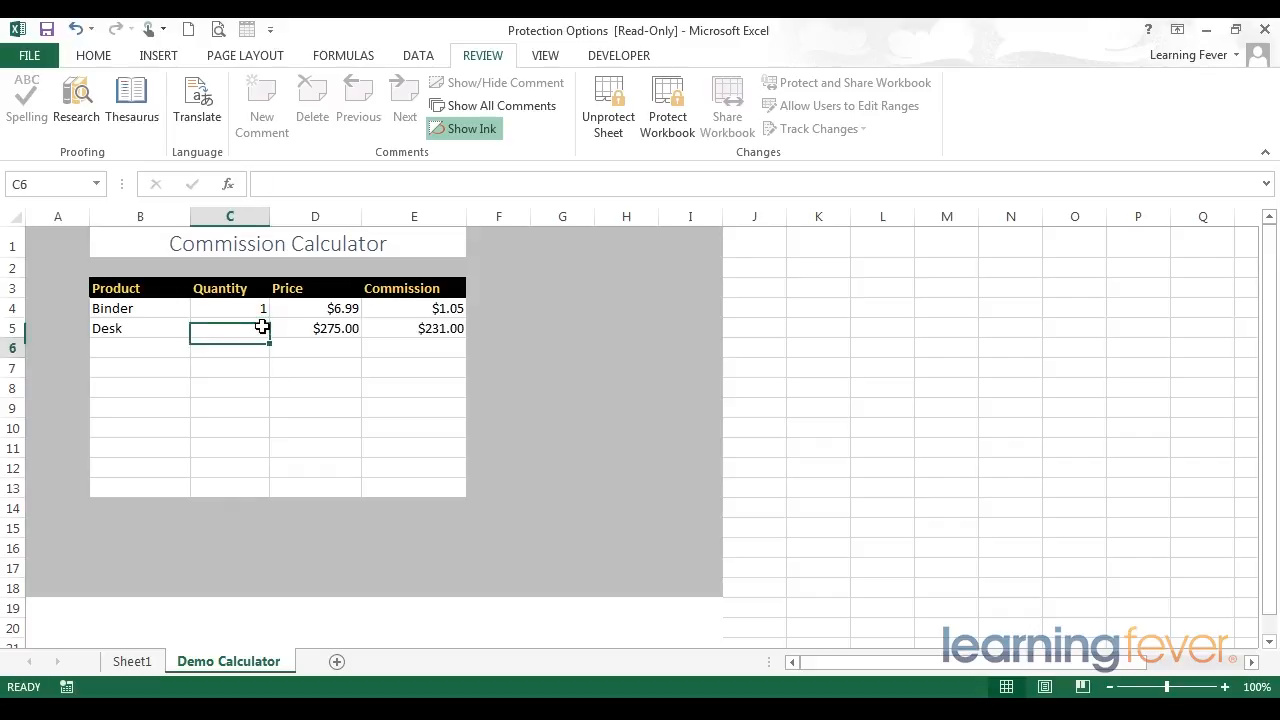
left_click(262, 327)
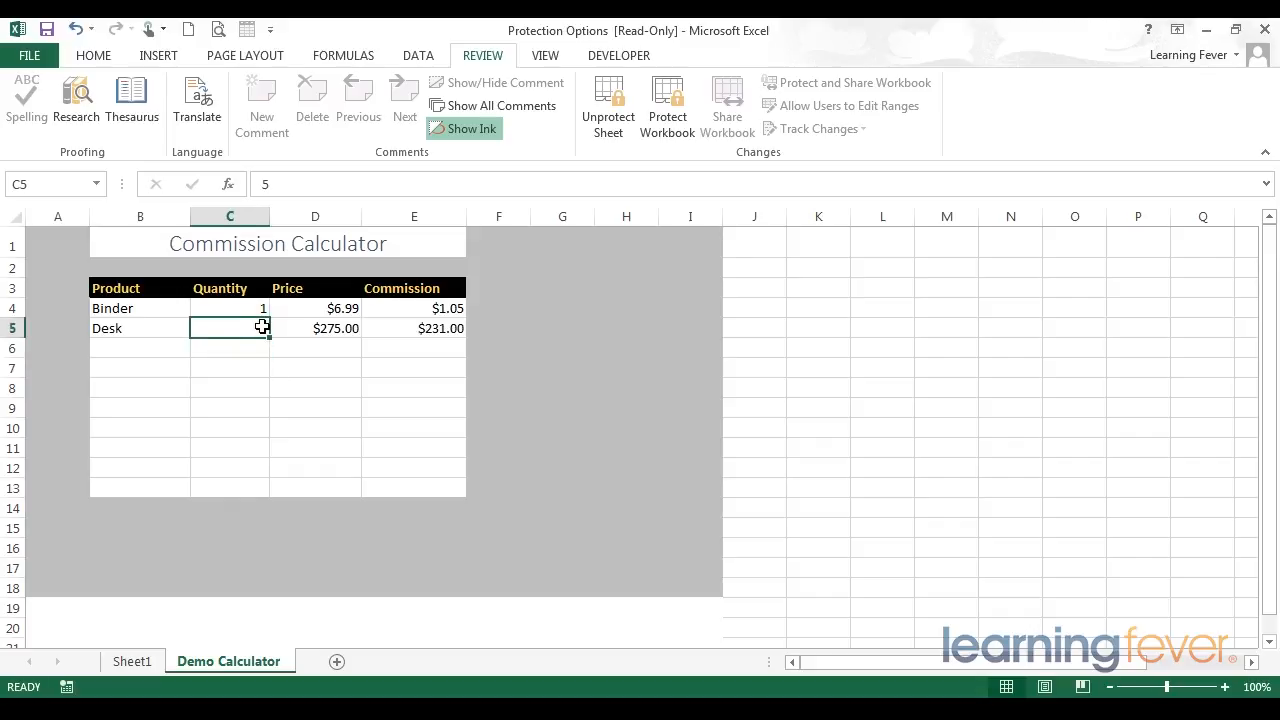
Step: Check the formula bar for the Price and Commission cells D5 and E5, and try to edit the commission formula
key("Right")
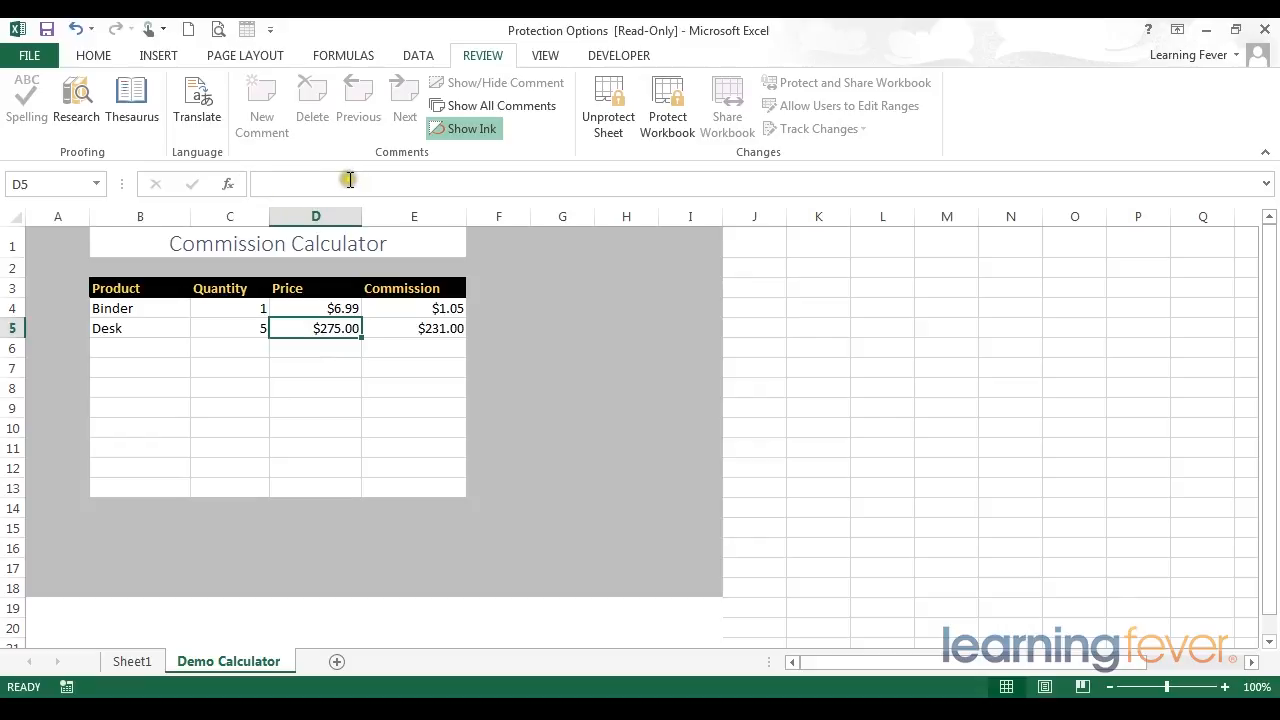
left_click(405, 333)
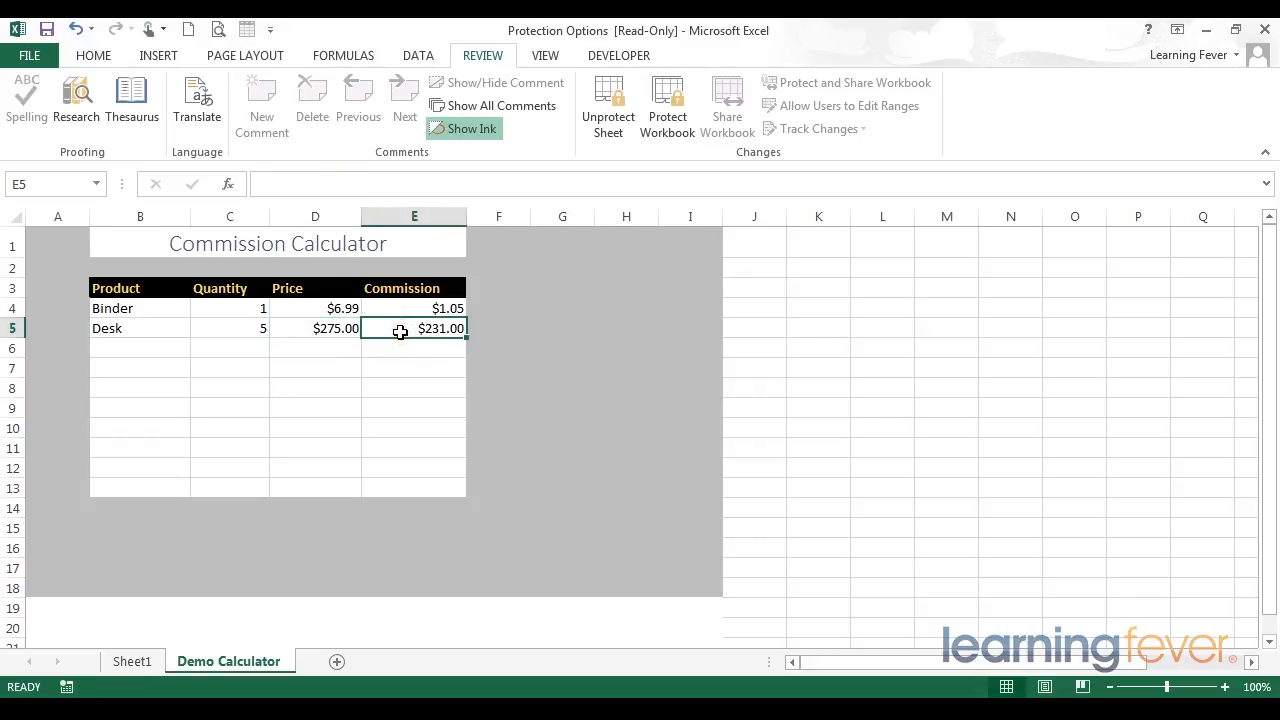
left_click(329, 186)
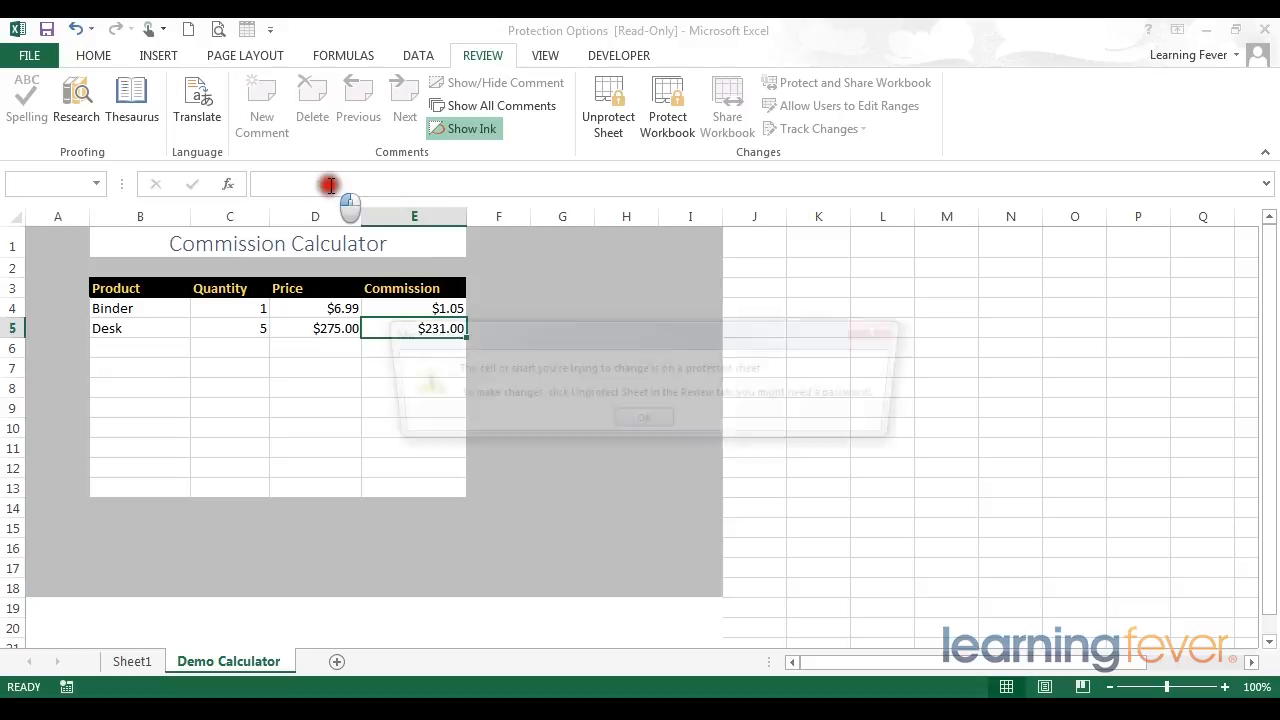
left_click(665, 426)
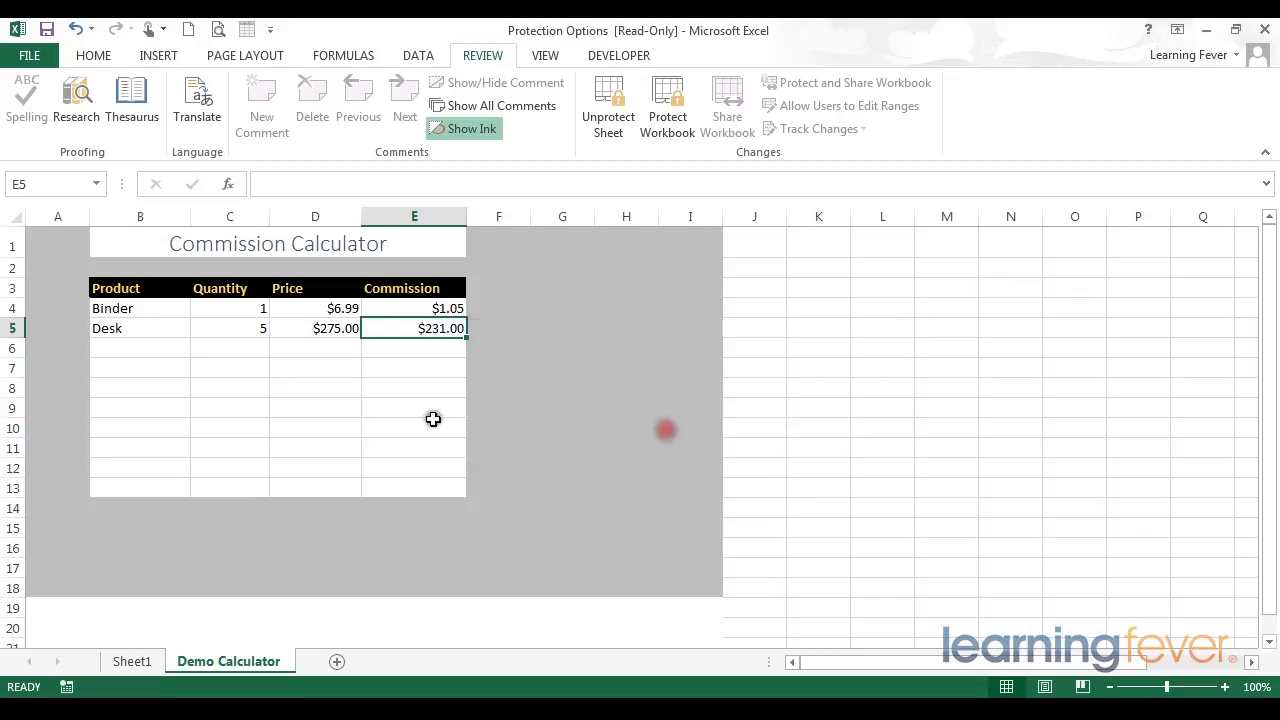
Step: Unprotect the worksheet and select the row 6 cells, including the Price formula cell
left_click(200, 345)
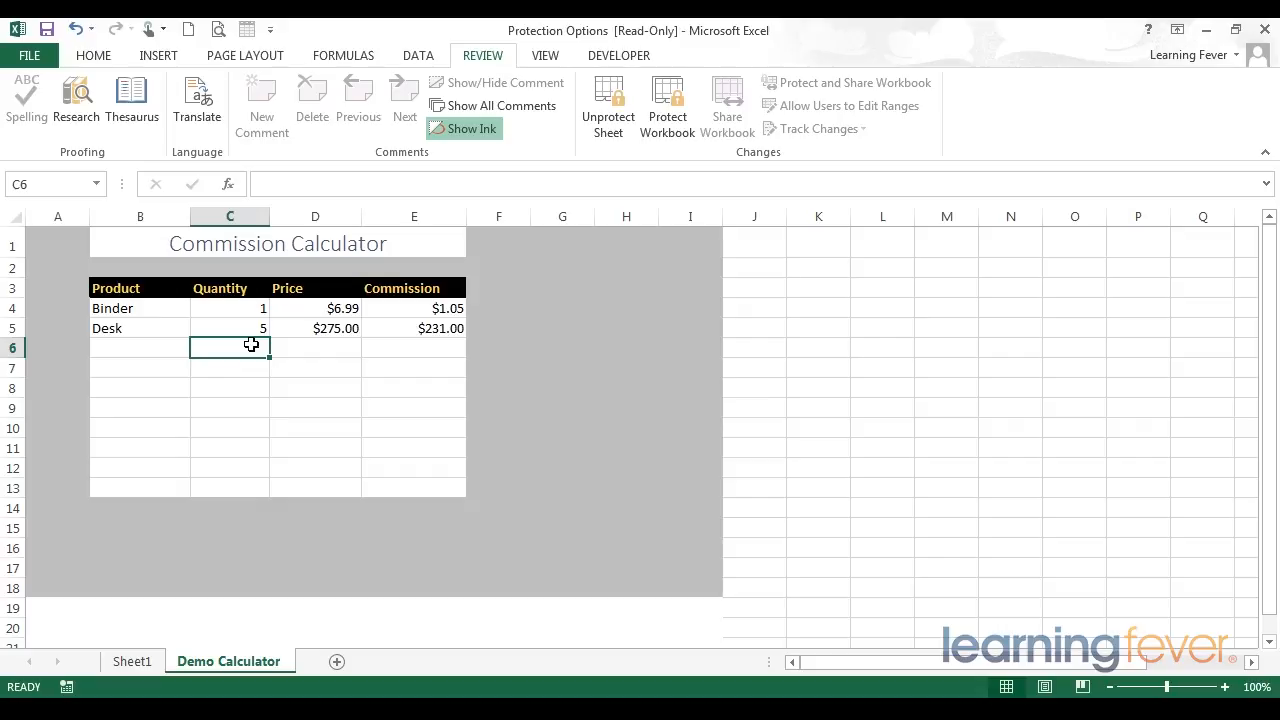
left_click(612, 124)
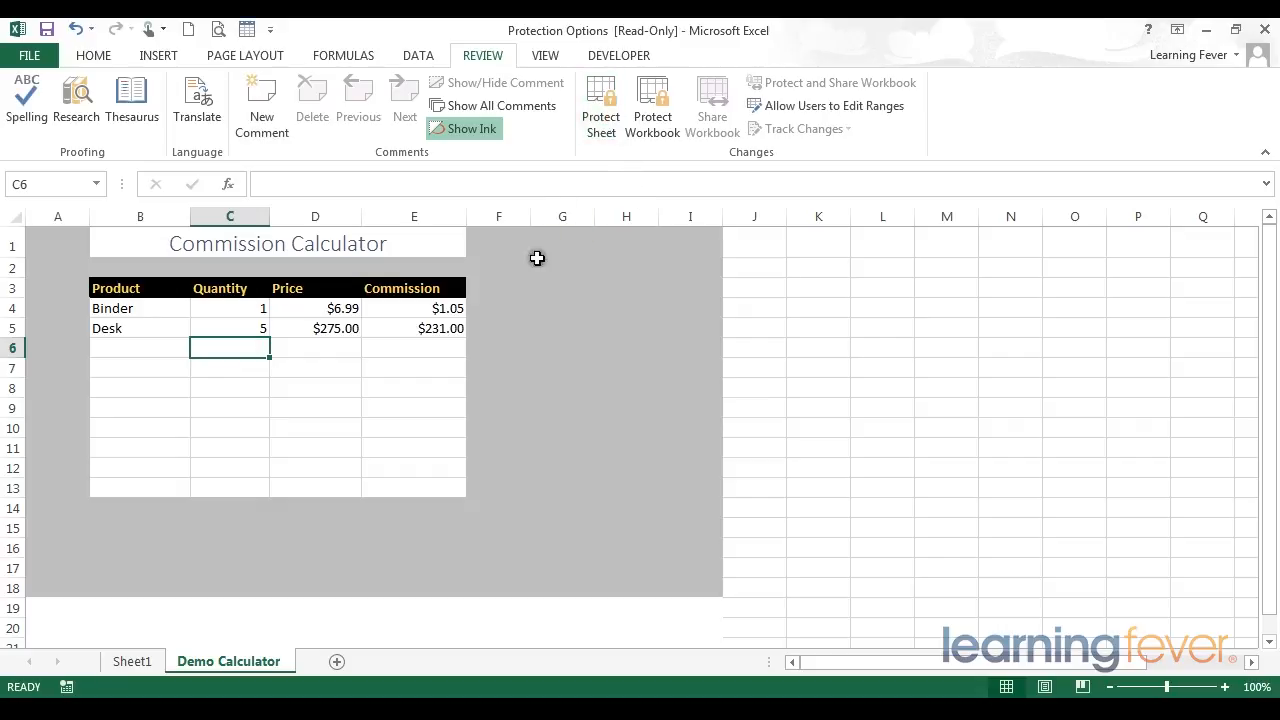
left_click_drag(390, 341, 357, 341)
left_click_drag(231, 346, 167, 346)
left_click(336, 349)
Step: Overwrite the commission formula in E6 with 56465 and undo the entry
left_click(423, 349)
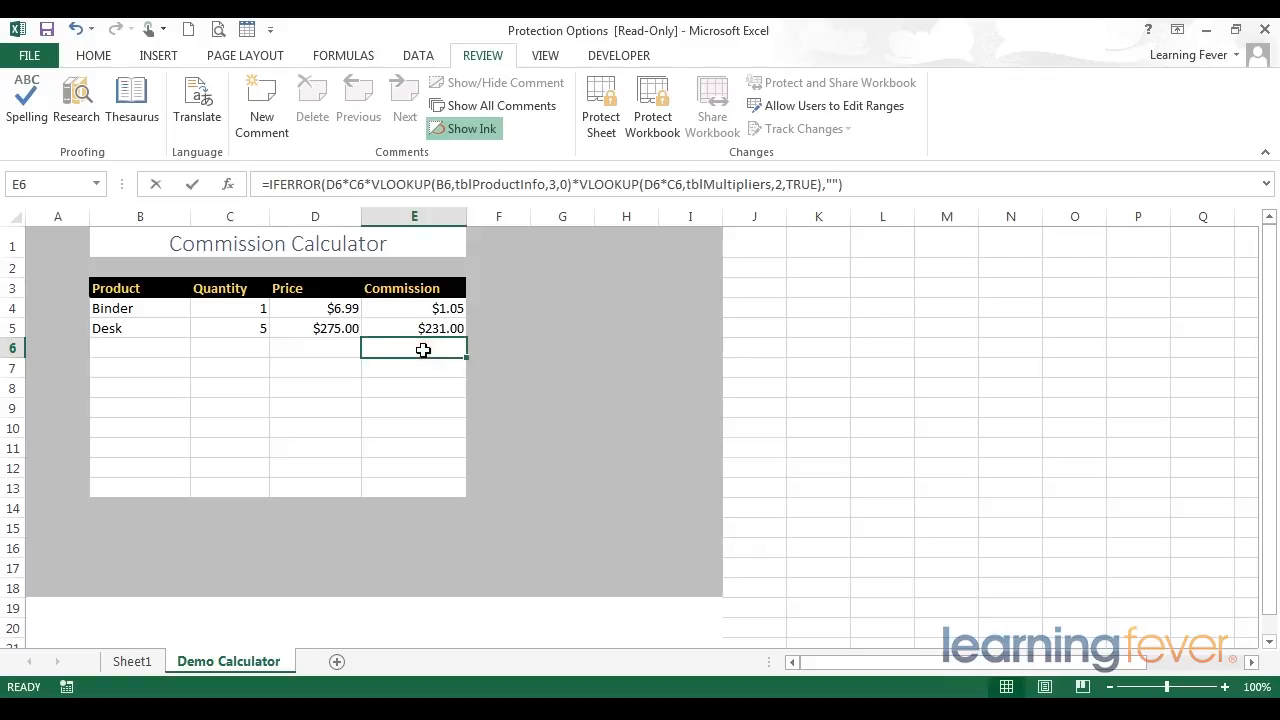
type("56465")
key("Return")
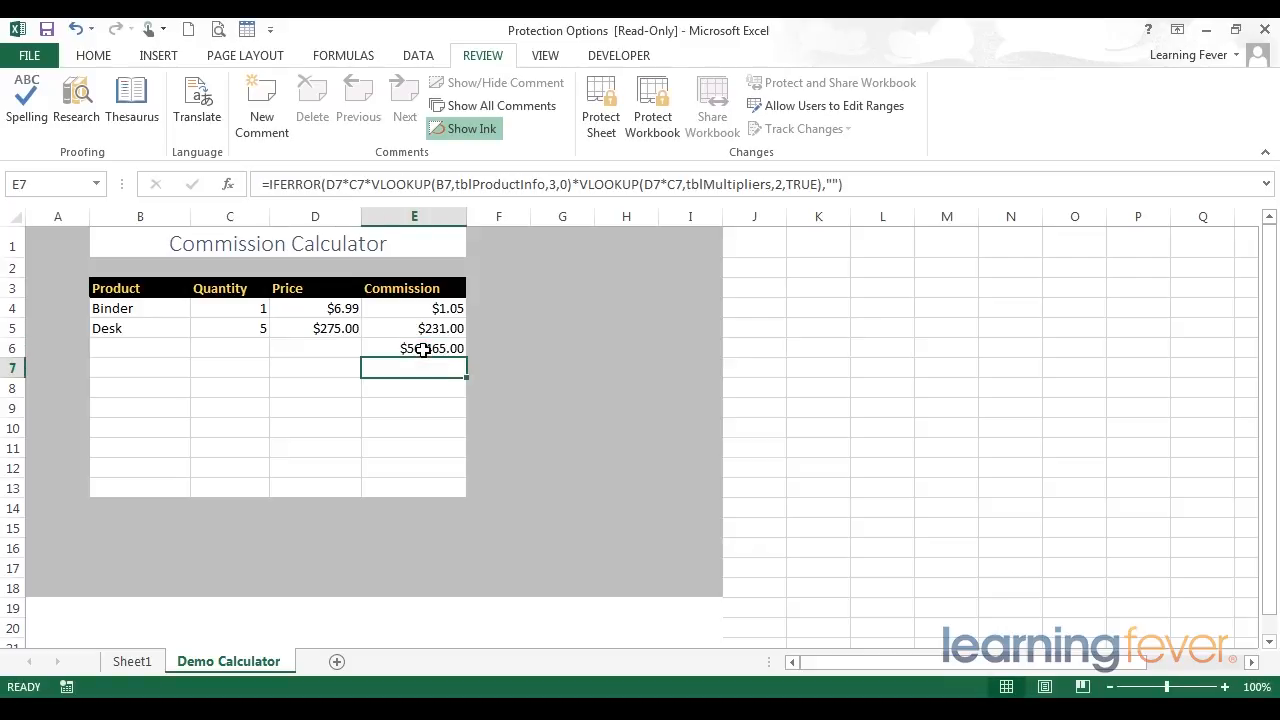
key("ctrl+z")
Step: Review the Product and Quantity input range B4:C13 and the contents of the Price and Commission formula cells
key("Left")
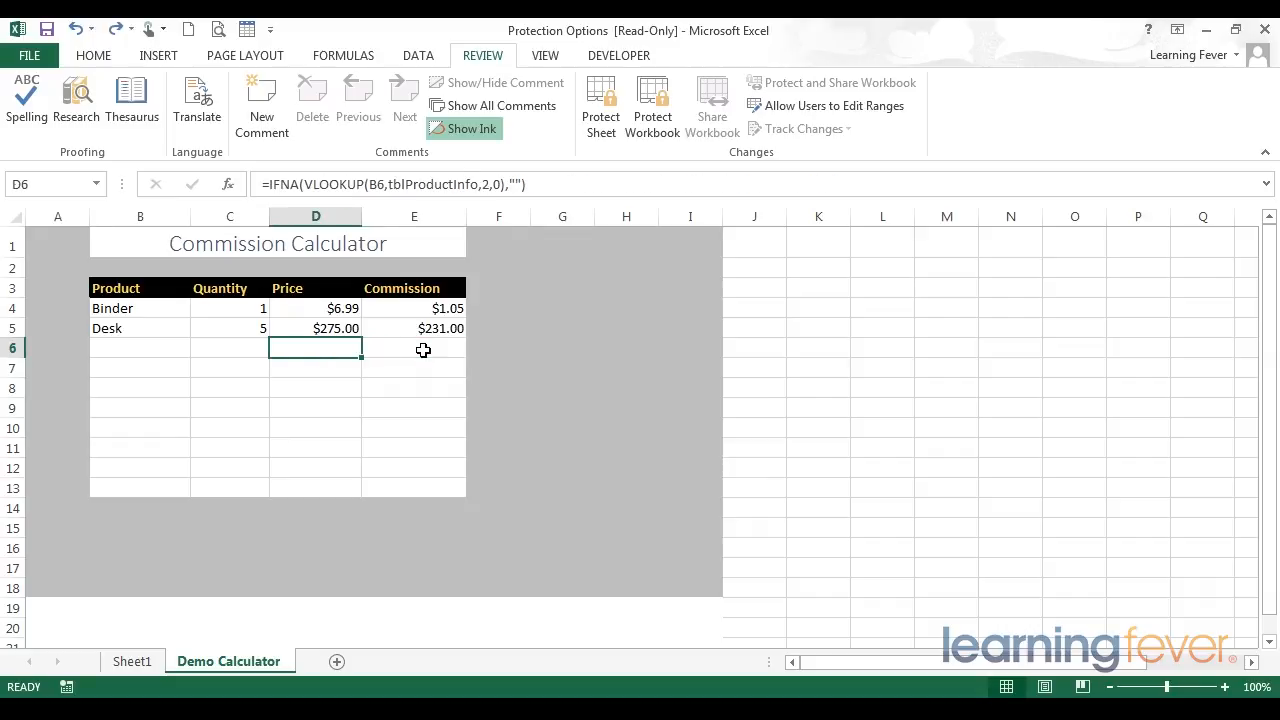
key("Right")
key("Up")
key("Left")
key("Left")
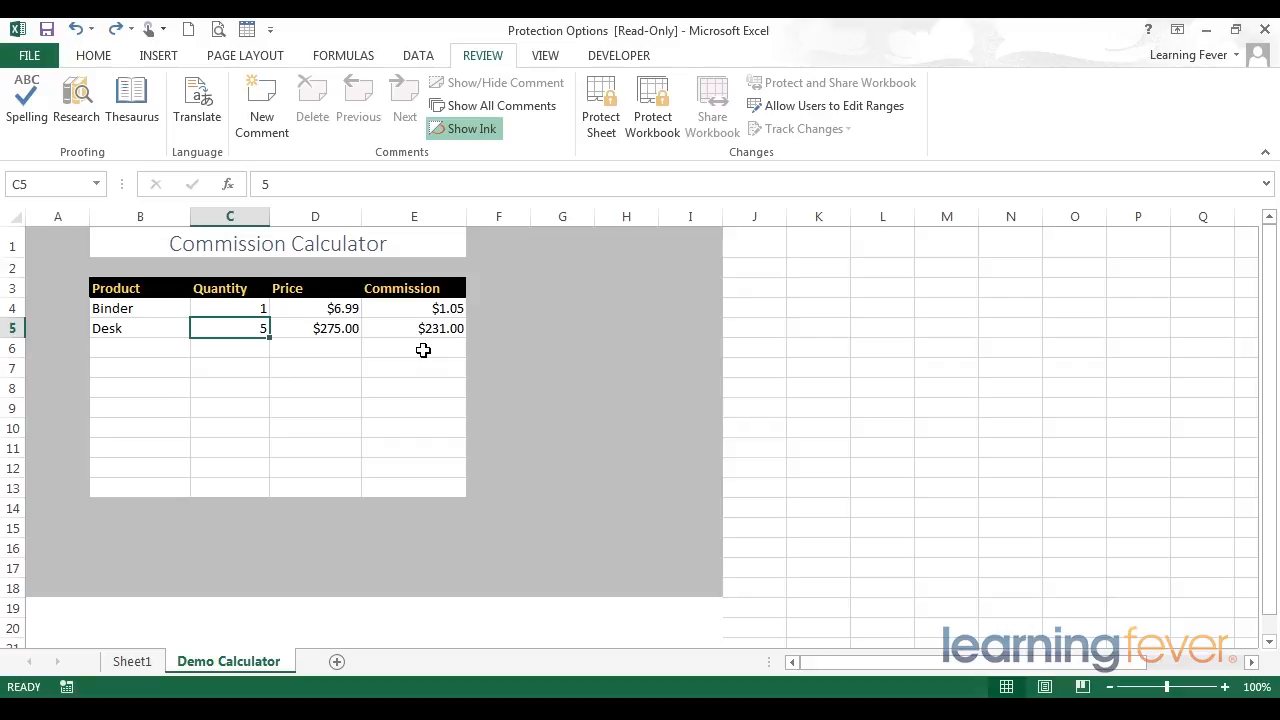
left_click_drag(131, 308, 262, 492)
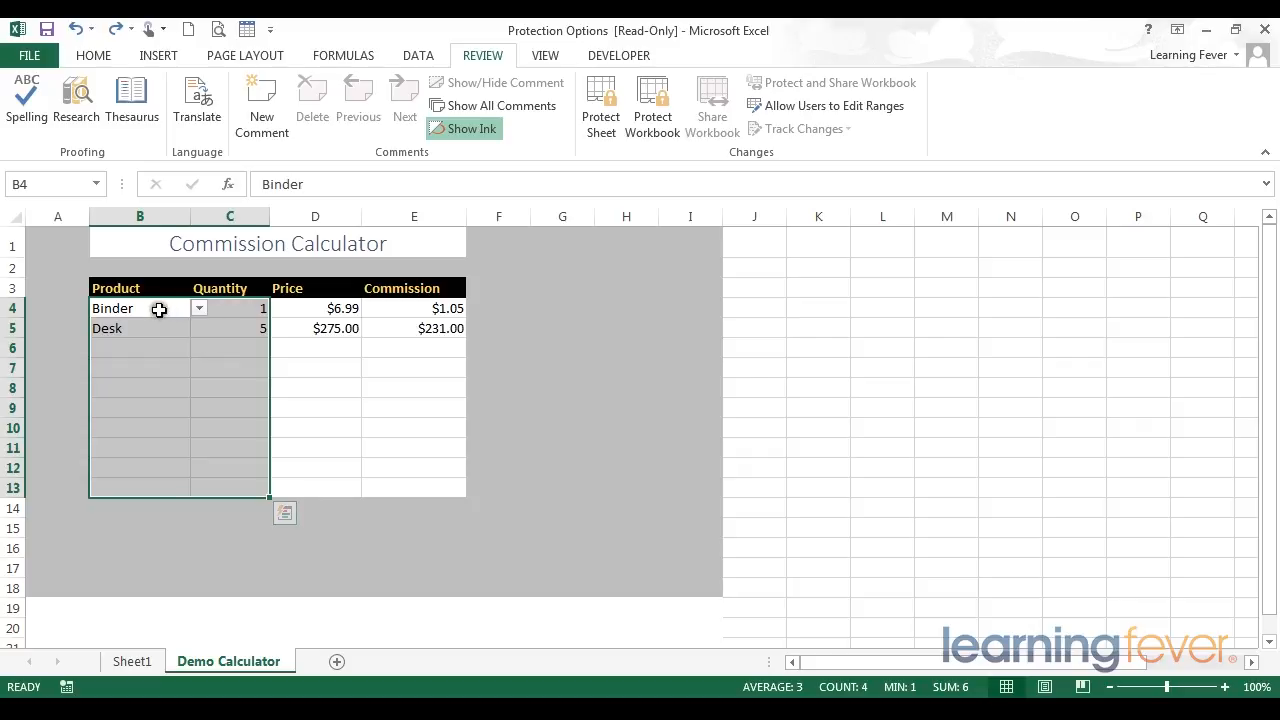
left_click(160, 309)
left_click(229, 309)
left_click(326, 310)
left_click(434, 308)
left_click(323, 309)
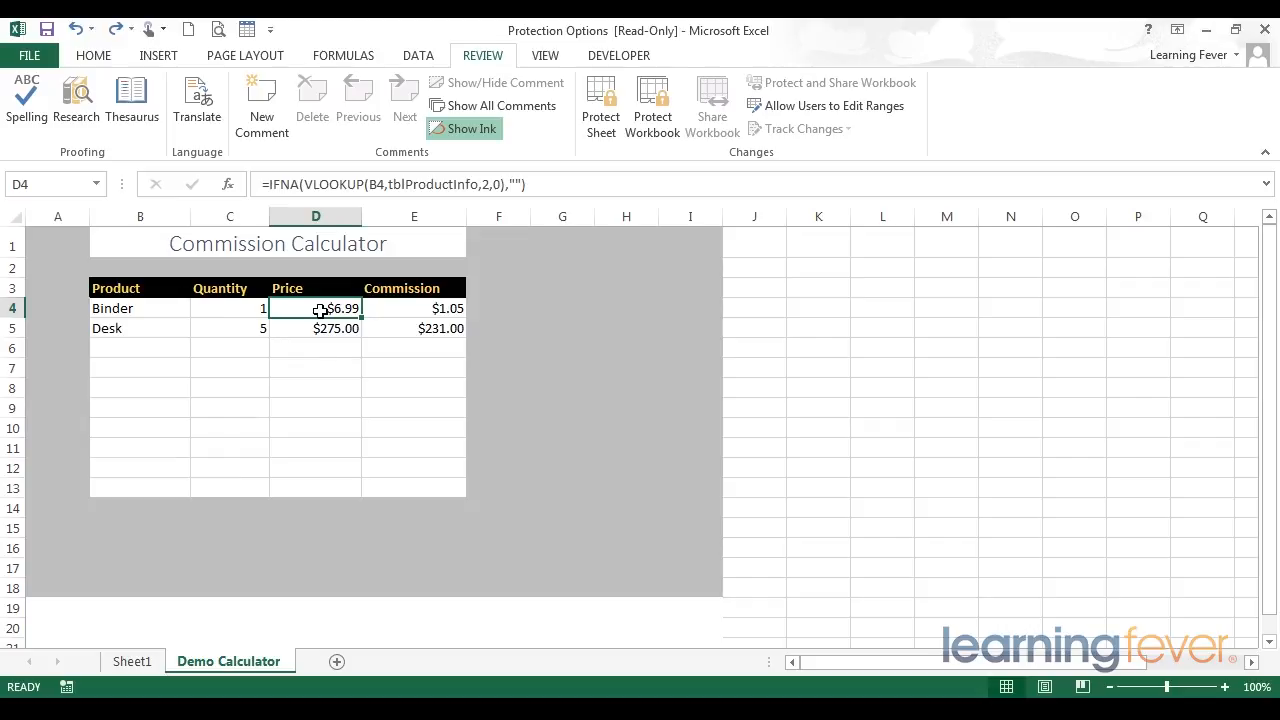
Step: Apply the Explanatory Text cell style to the Price and Commission cells D4:E13
left_click_drag(319, 311, 411, 484)
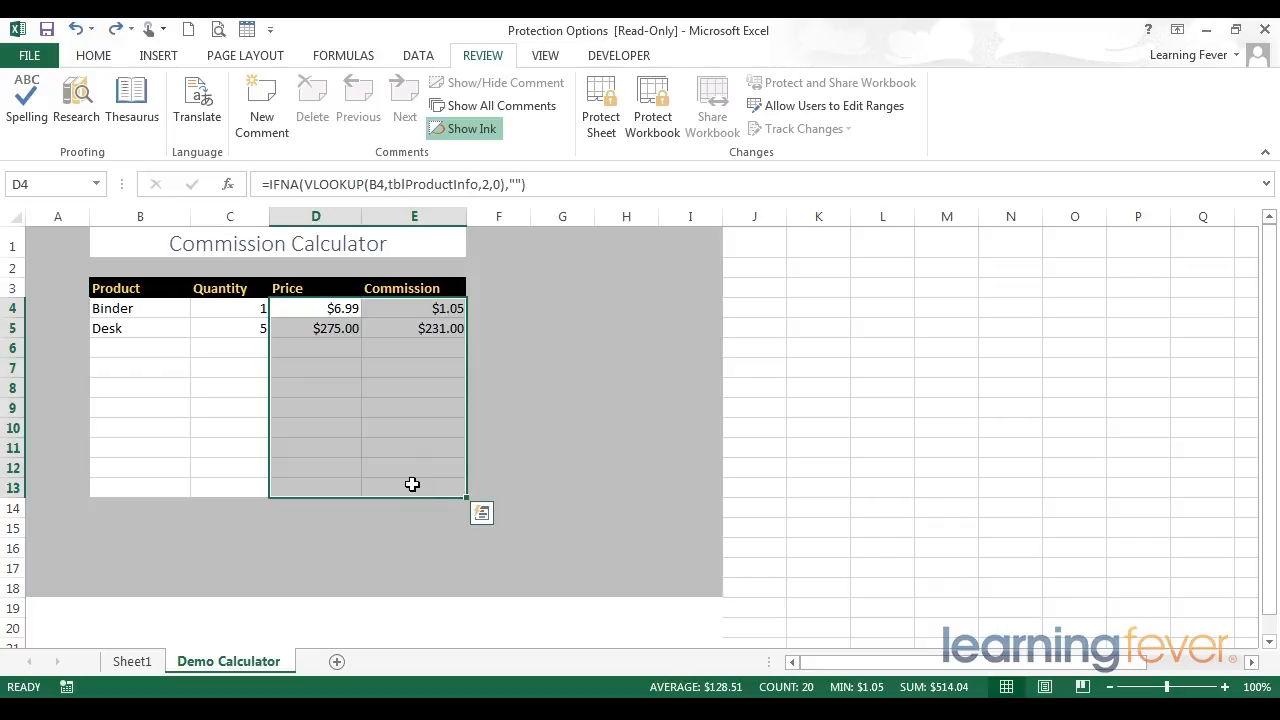
left_click(90, 55)
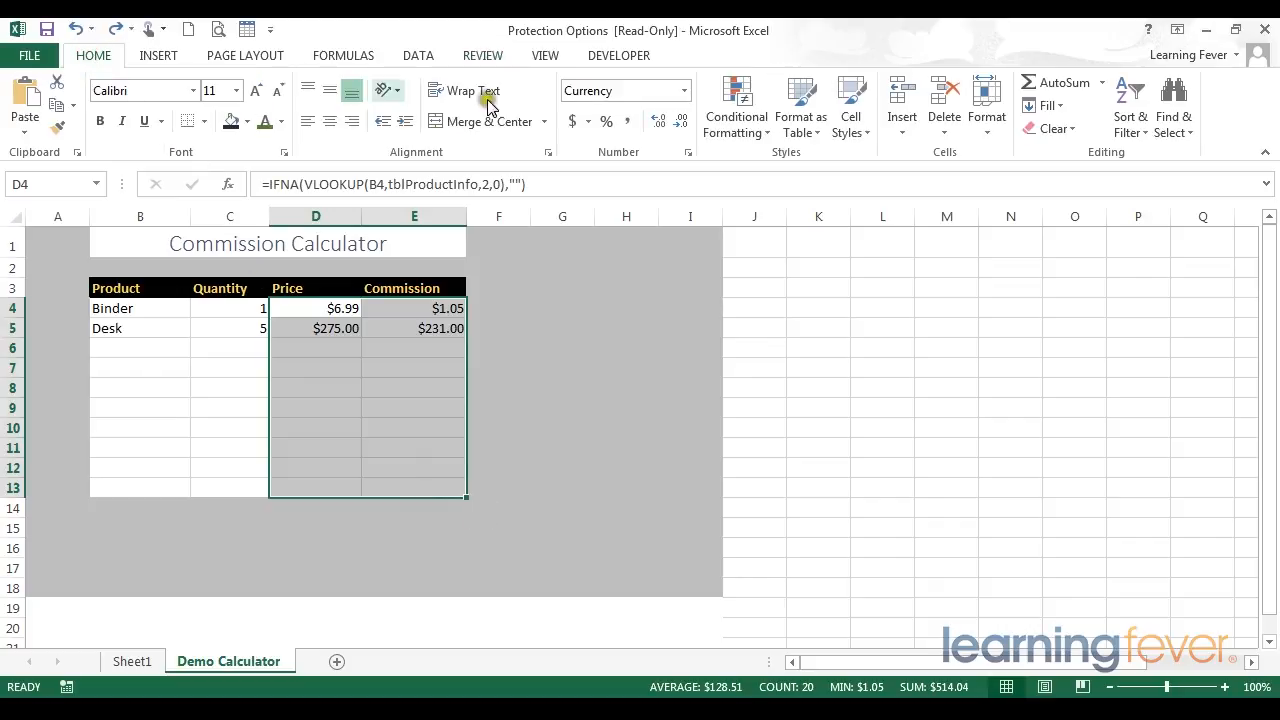
left_click(851, 115)
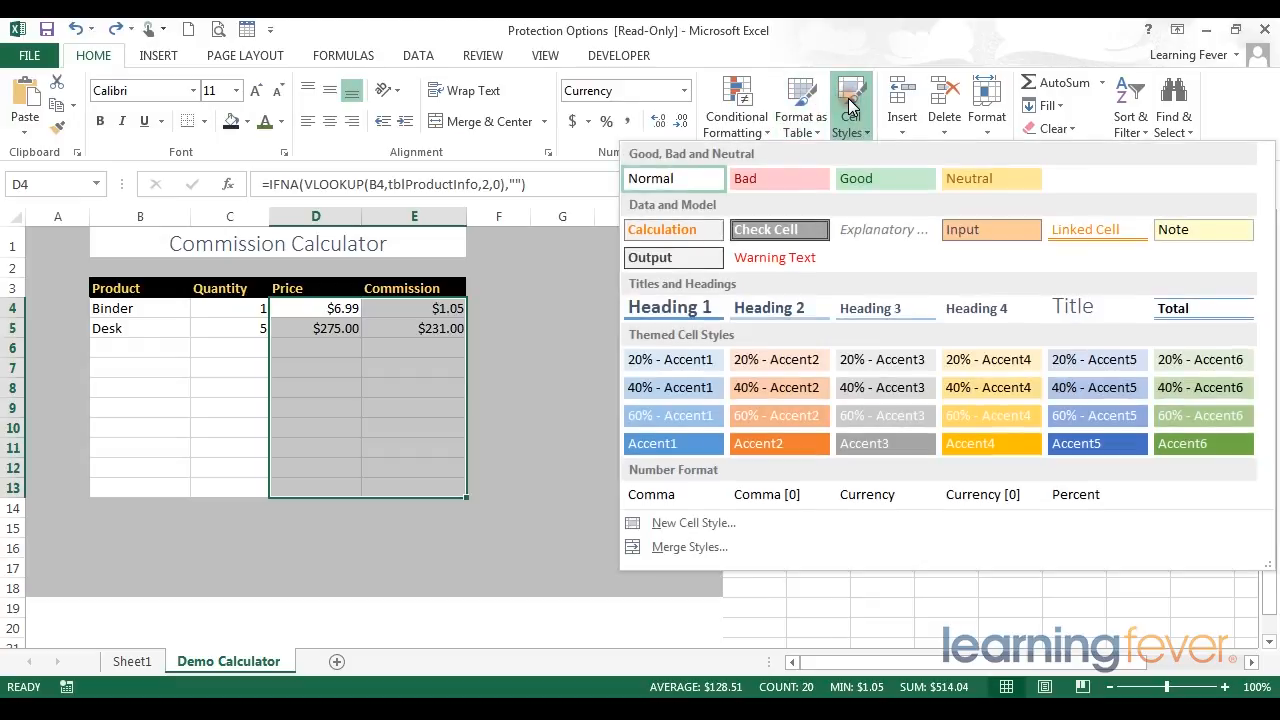
left_click(863, 227)
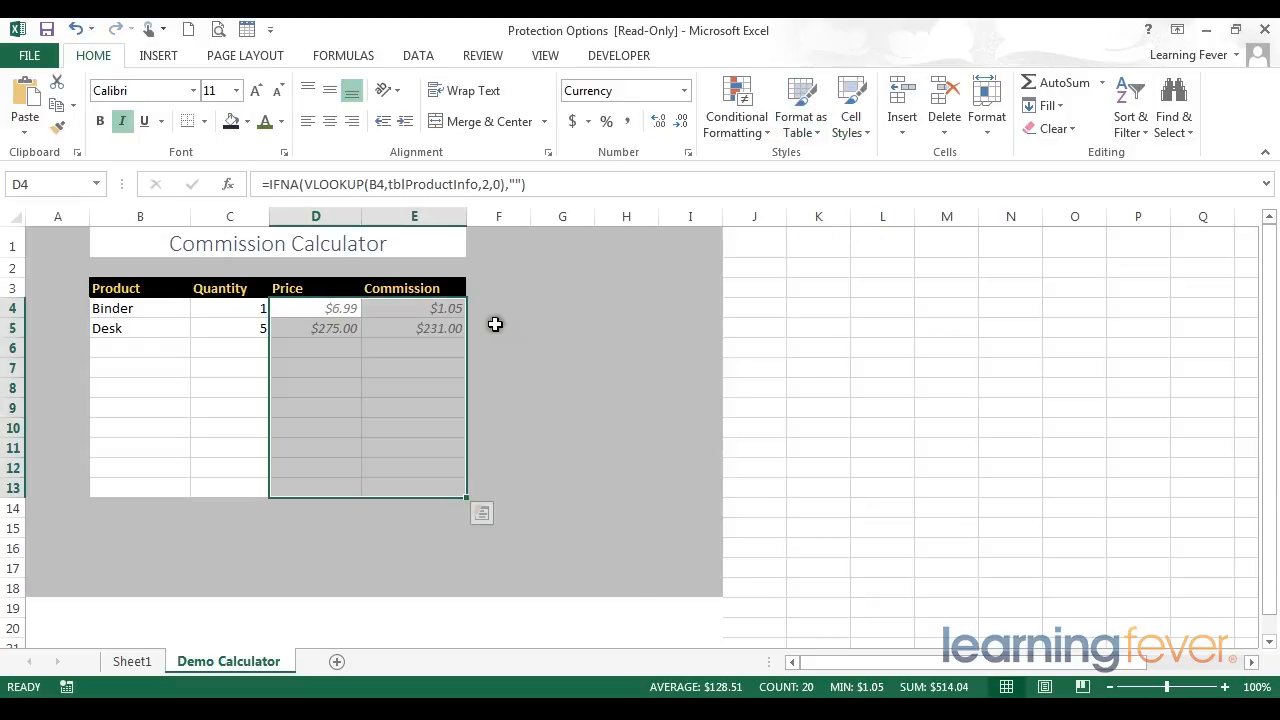
left_click(505, 309)
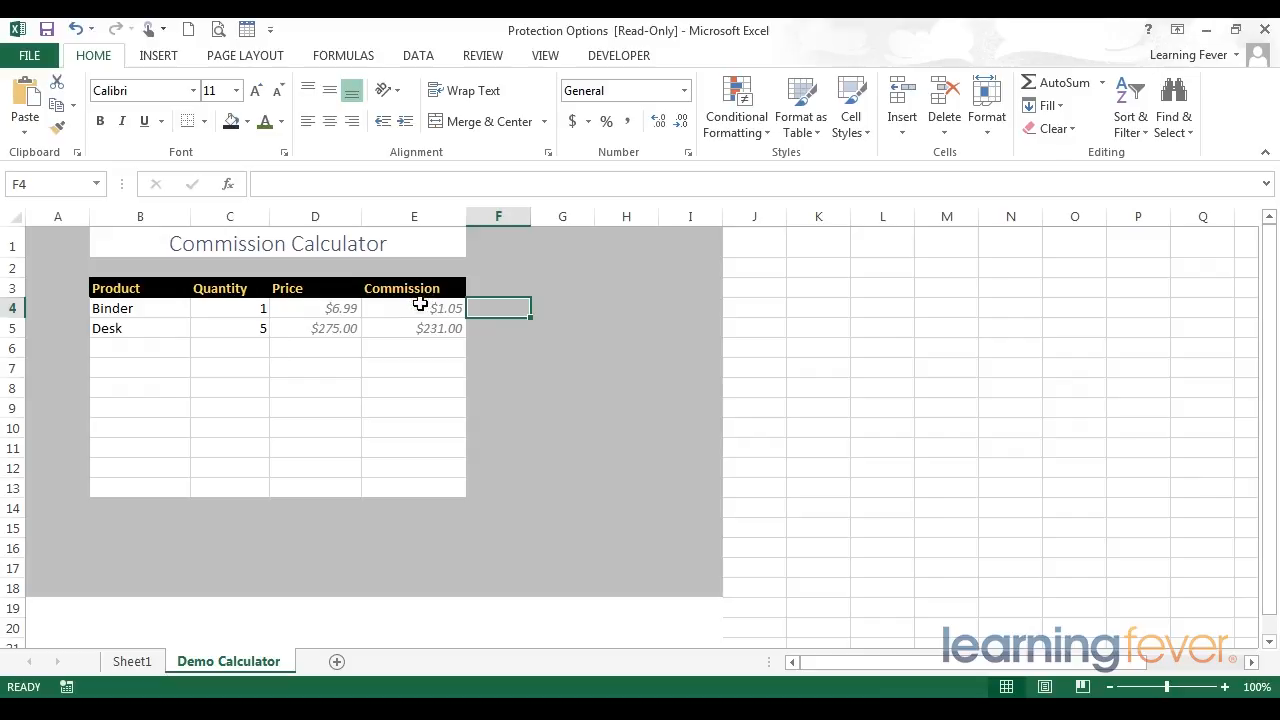
Step: Set the font of the Price and Commission cells D4:E13 to black and turn off italics
left_click_drag(318, 308, 423, 486)
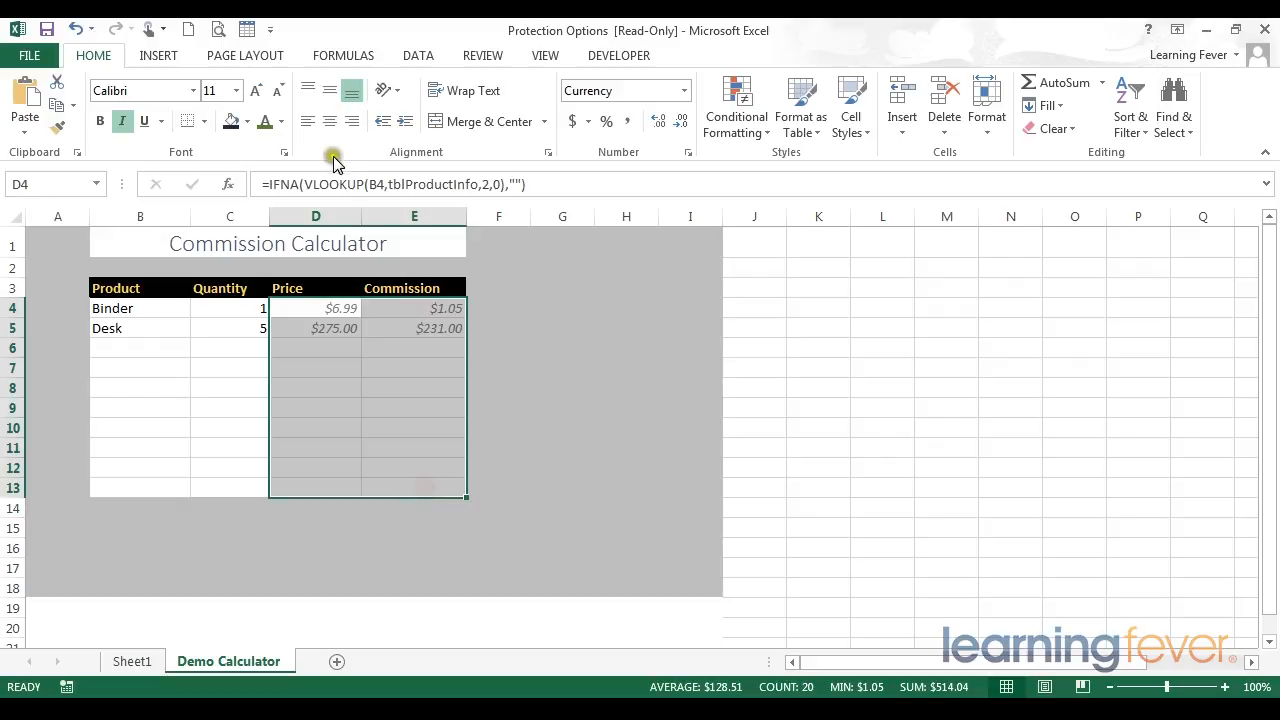
left_click(282, 122)
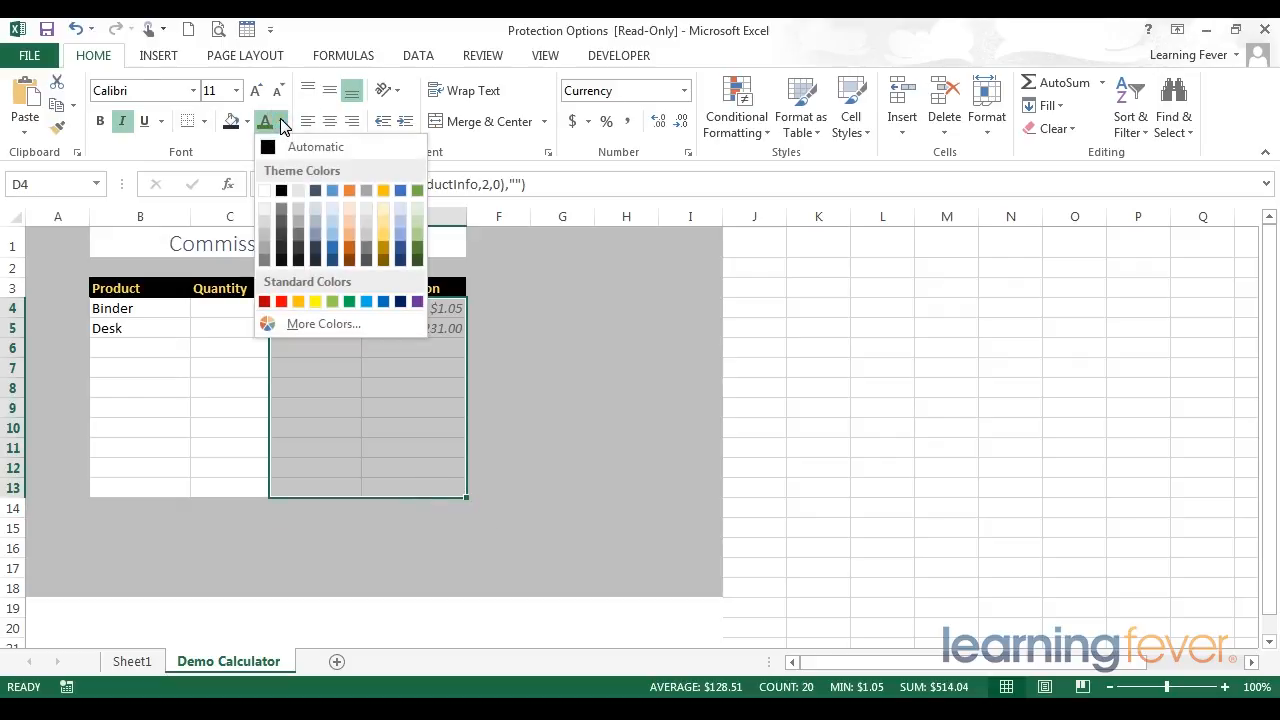
left_click(284, 189)
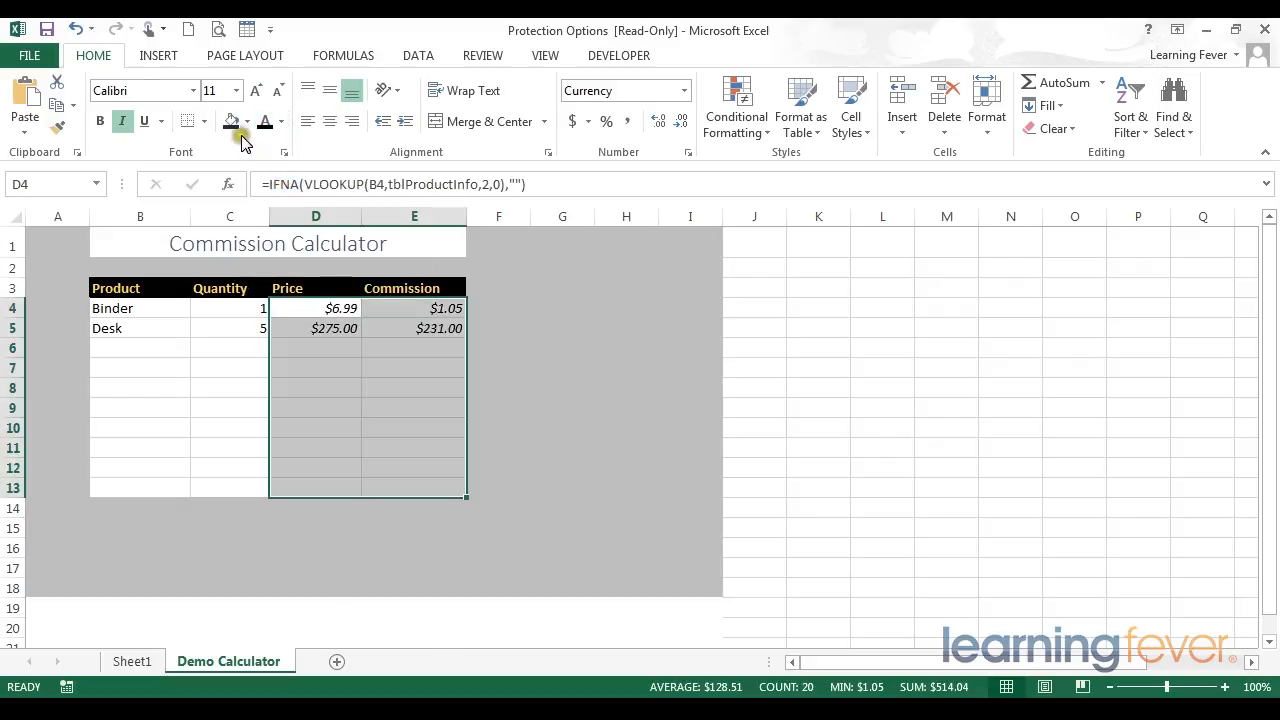
left_click(127, 121)
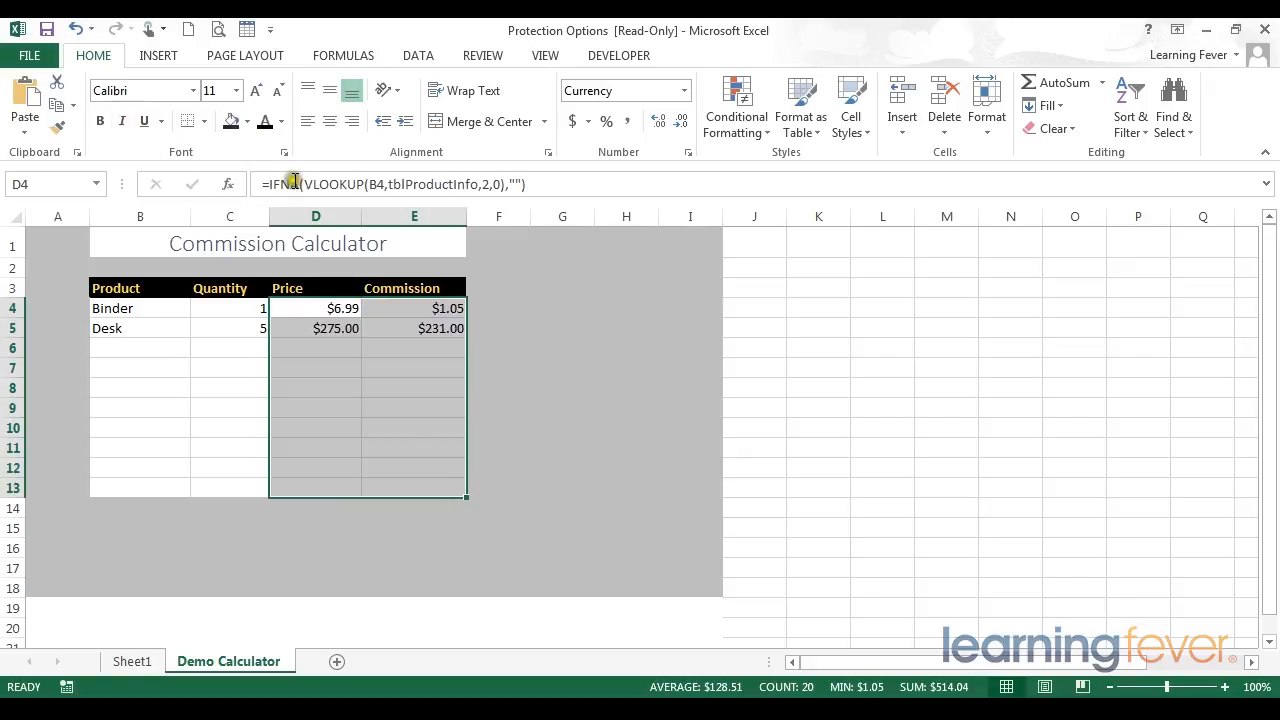
Step: Fill the Price and Commission cells D4:E13 with Blue, Accent 5, Lighter 80%
left_click(246, 121)
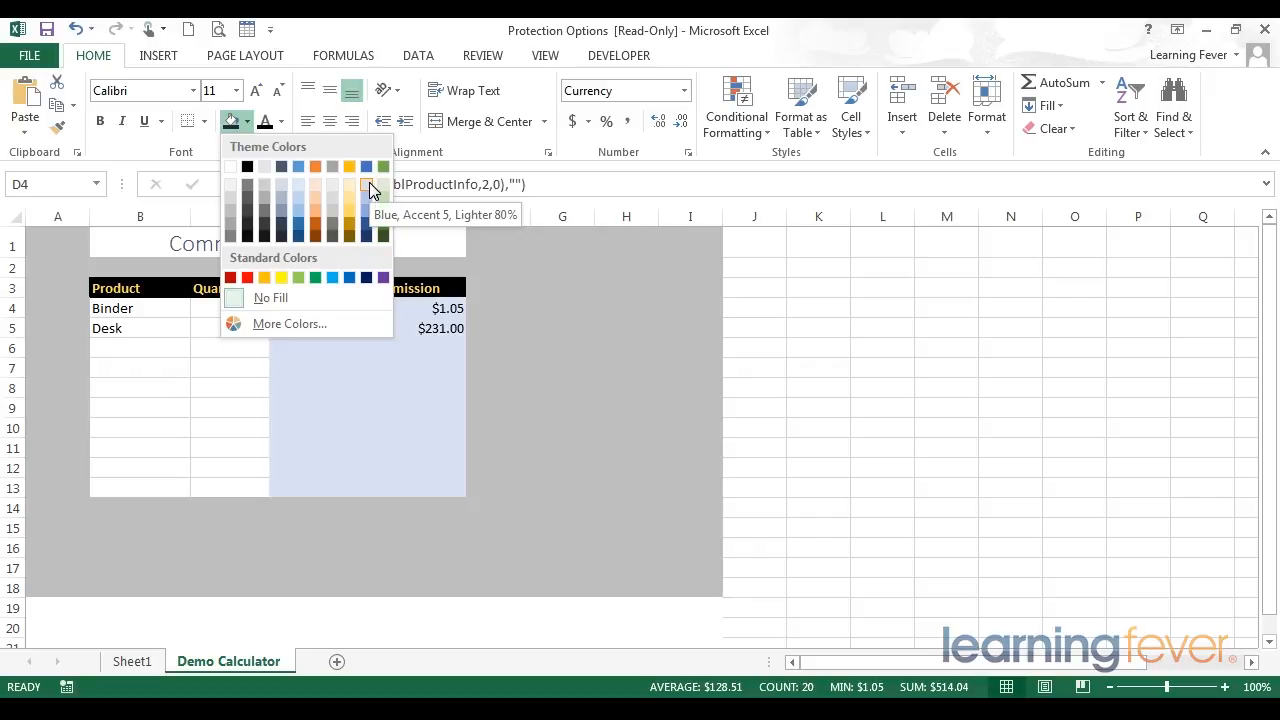
left_click(369, 182)
left_click(350, 390)
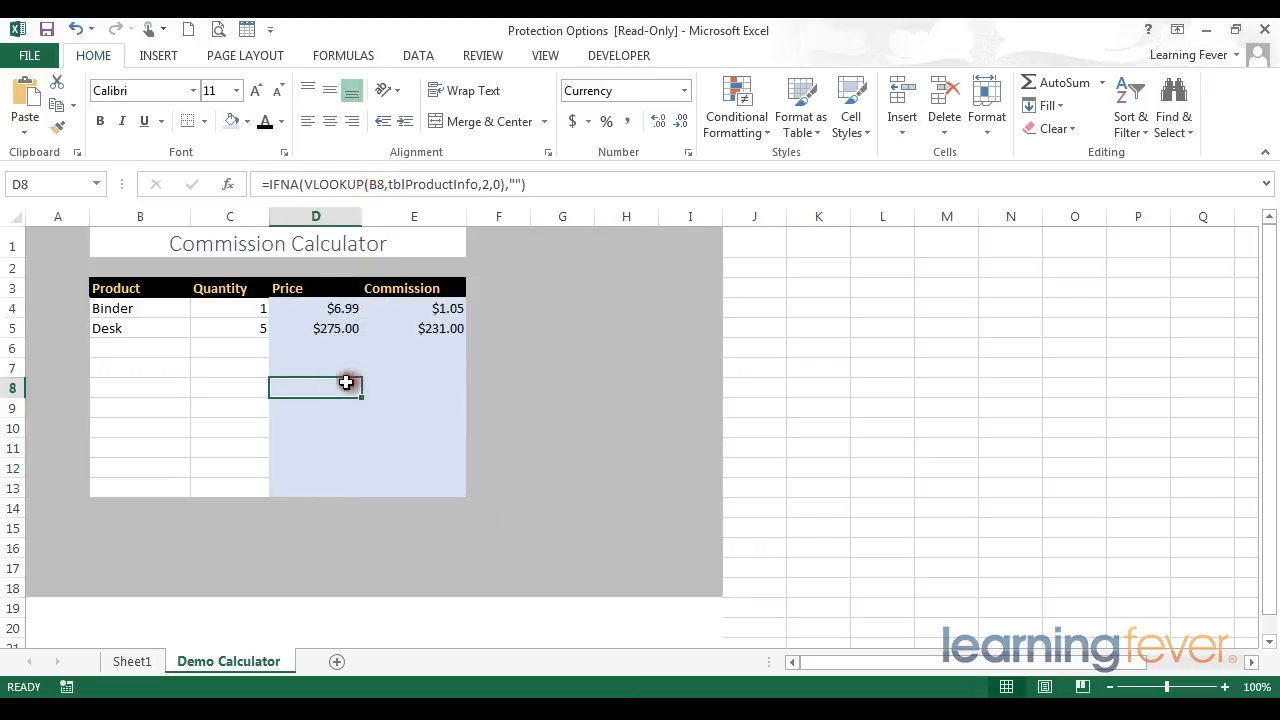
left_click(205, 348)
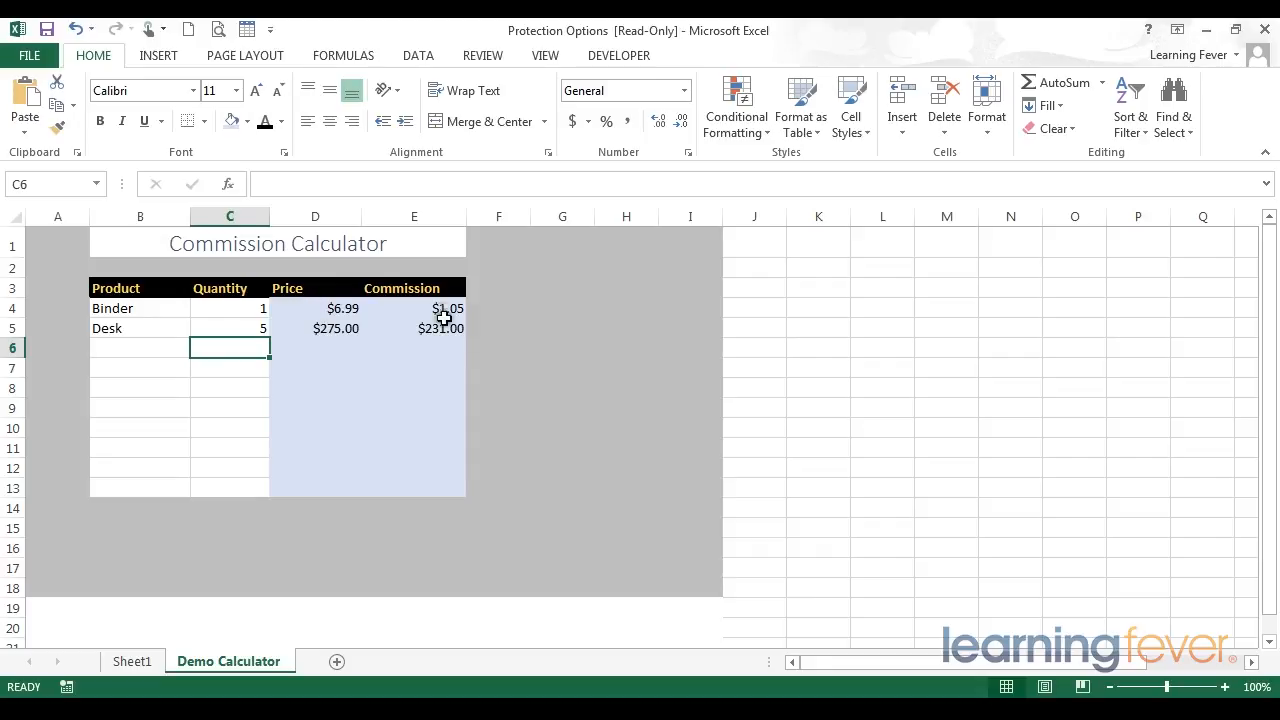
Step: Open the cell format settings of the Product cell B4 and inspect its Locked and Hidden protection options
left_click(152, 312)
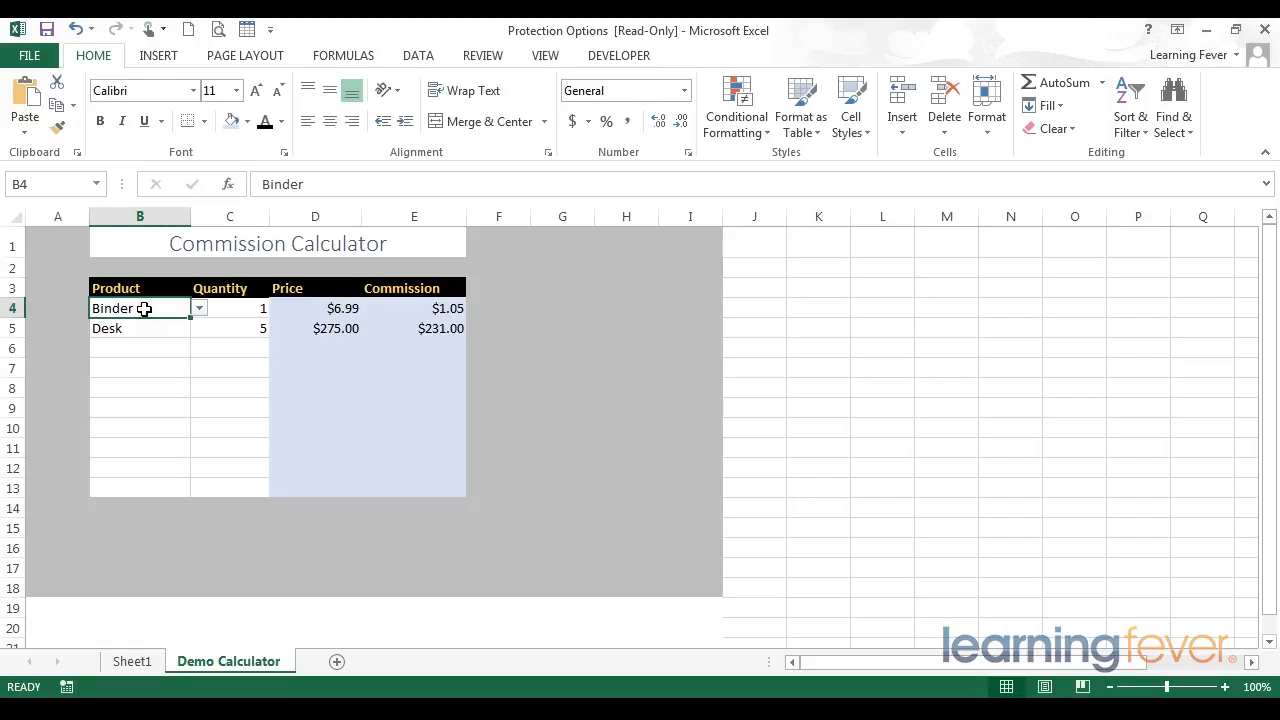
right_click(144, 309)
left_click(218, 609)
left_click_drag(200, 247, 471, 221)
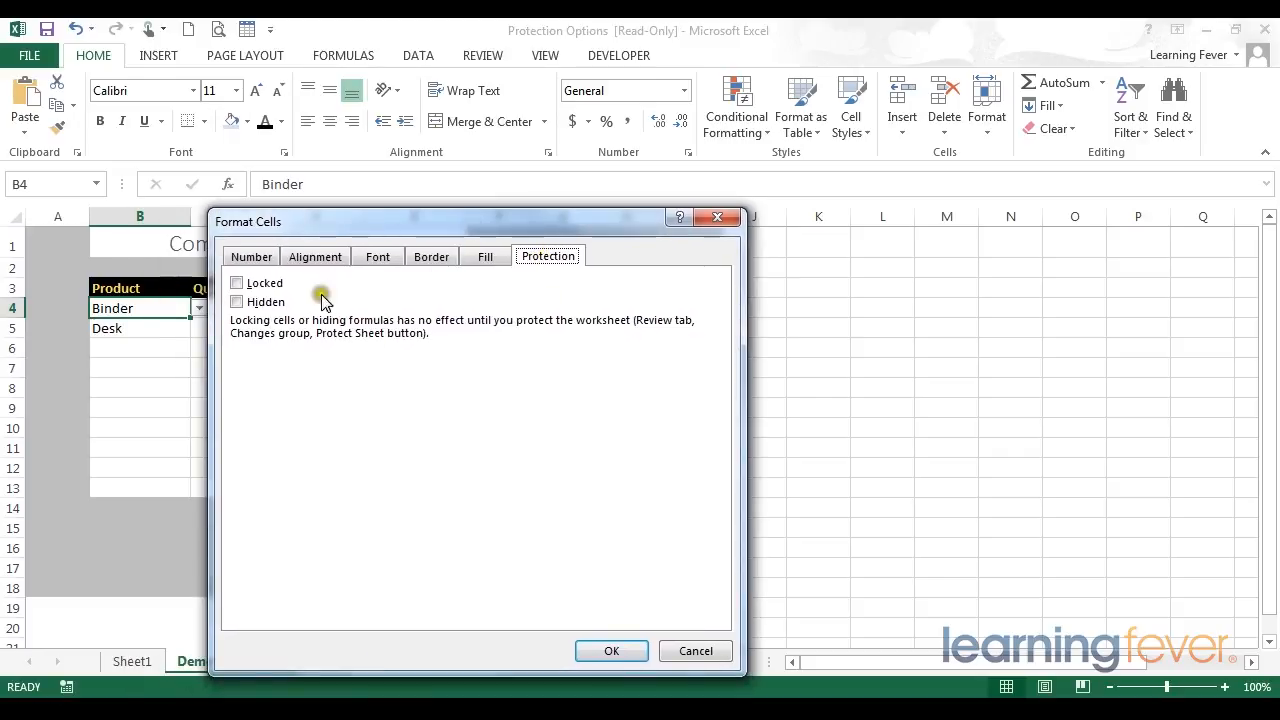